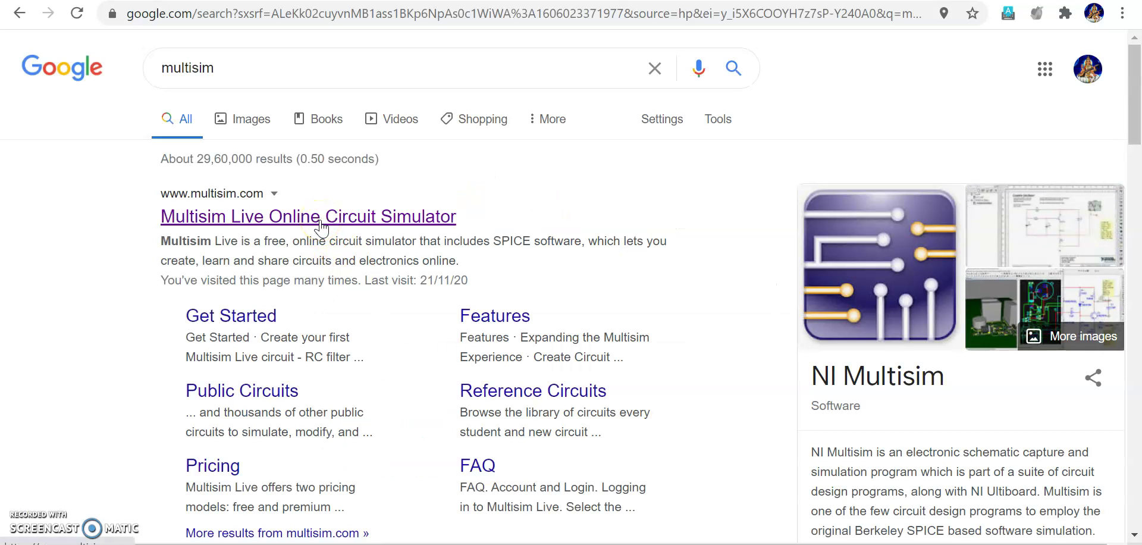
Open the Multisim Live website from the search results and bring up the form for signing up for an NI user account
left_click(321, 226)
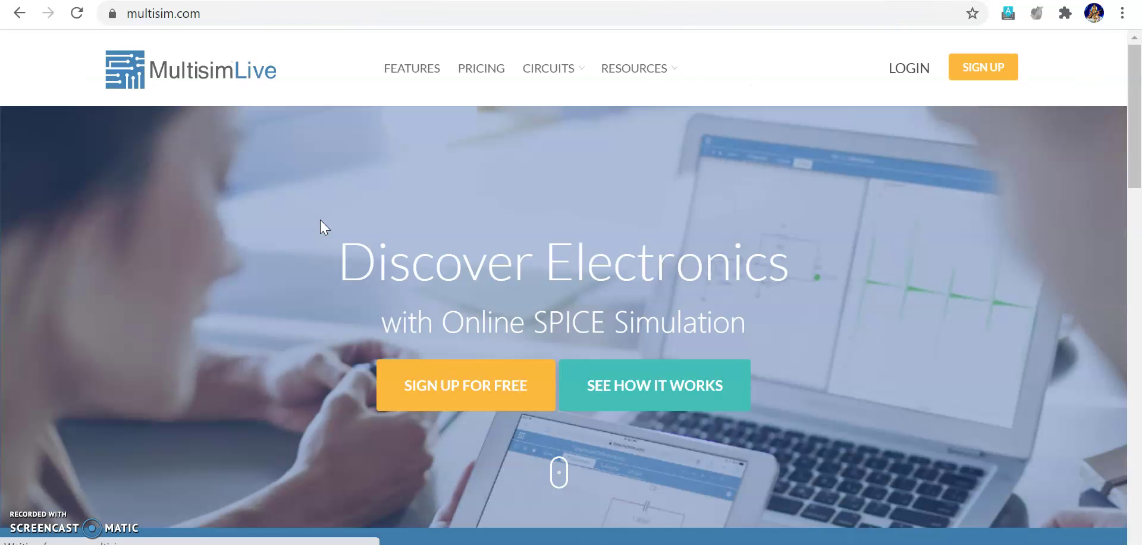
left_click(984, 74)
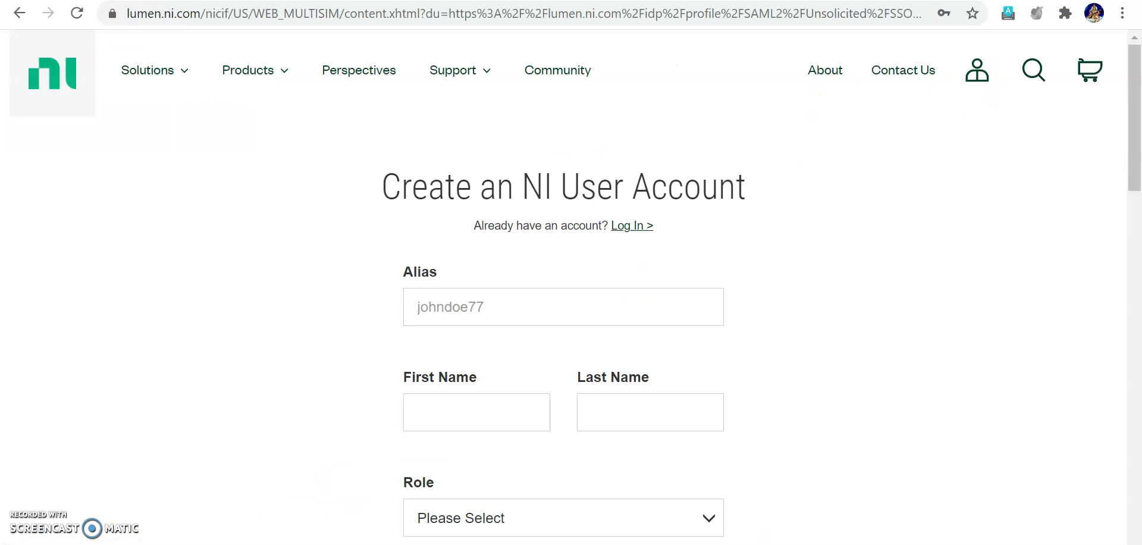
scroll(1134, 323, "down", 5)
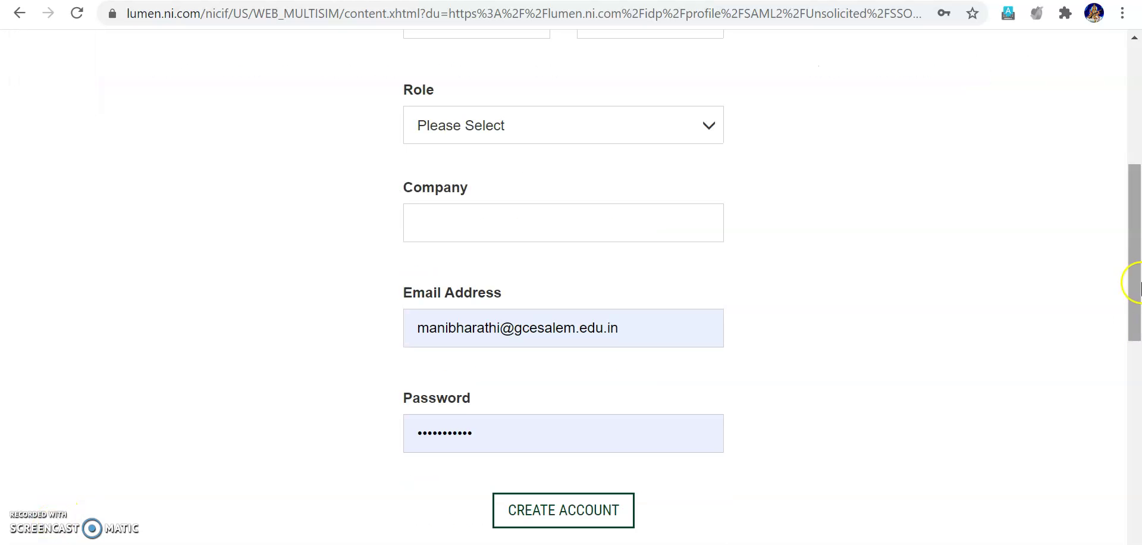
left_click_drag(1137, 290, 1137, 208)
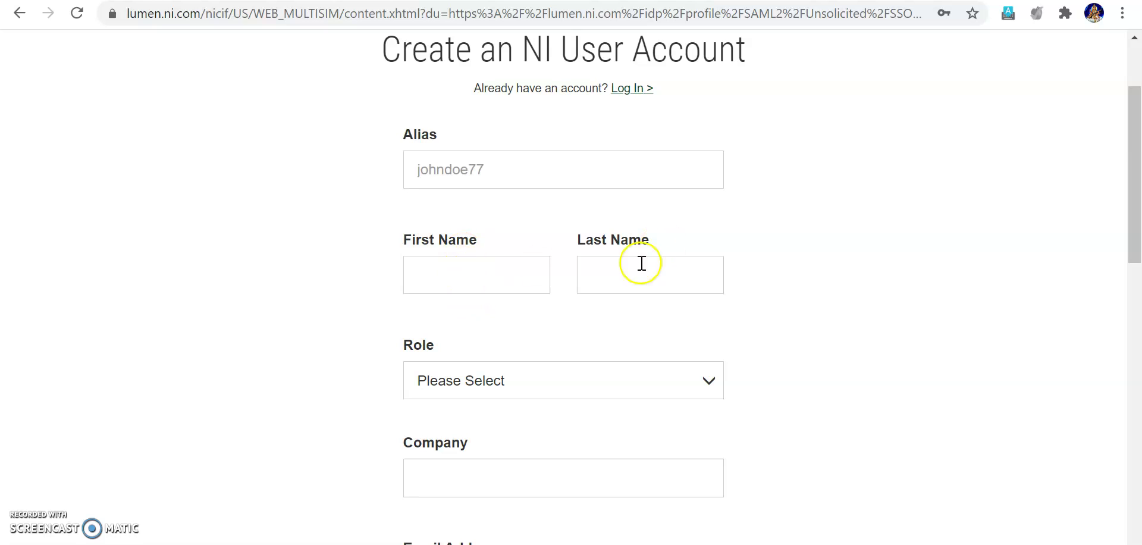
Set the role in the NI account form to Student
left_click(699, 381)
left_click_drag(721, 437, 731, 538)
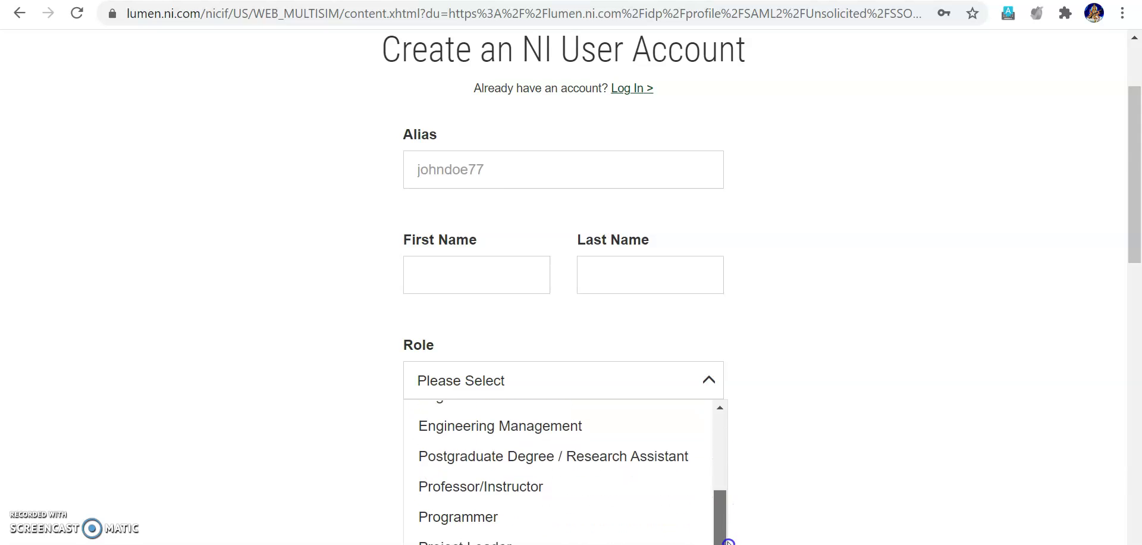
left_click_drag(1132, 209, 1136, 252)
left_click(710, 236)
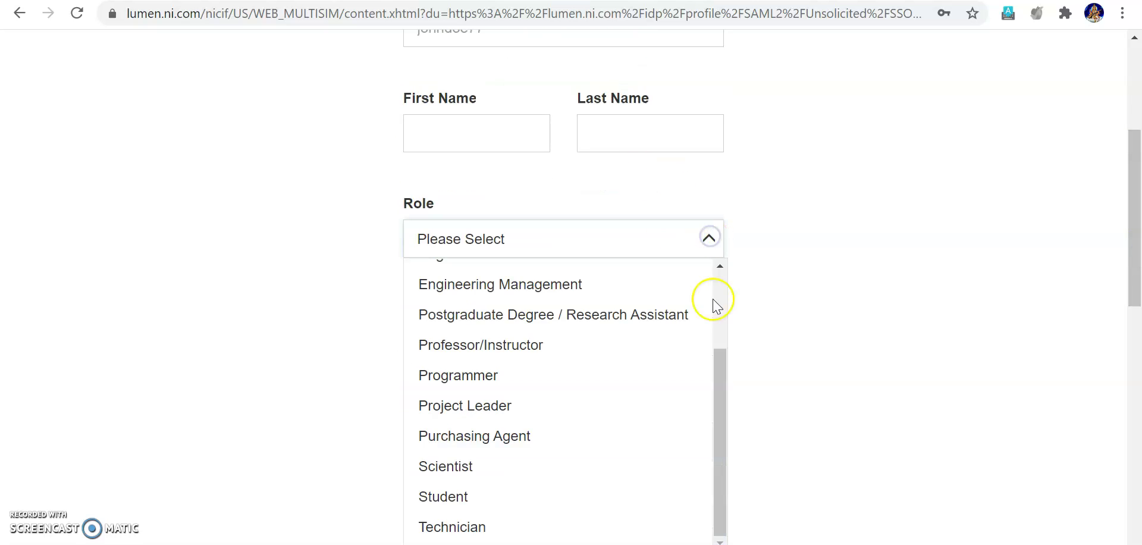
left_click(440, 499)
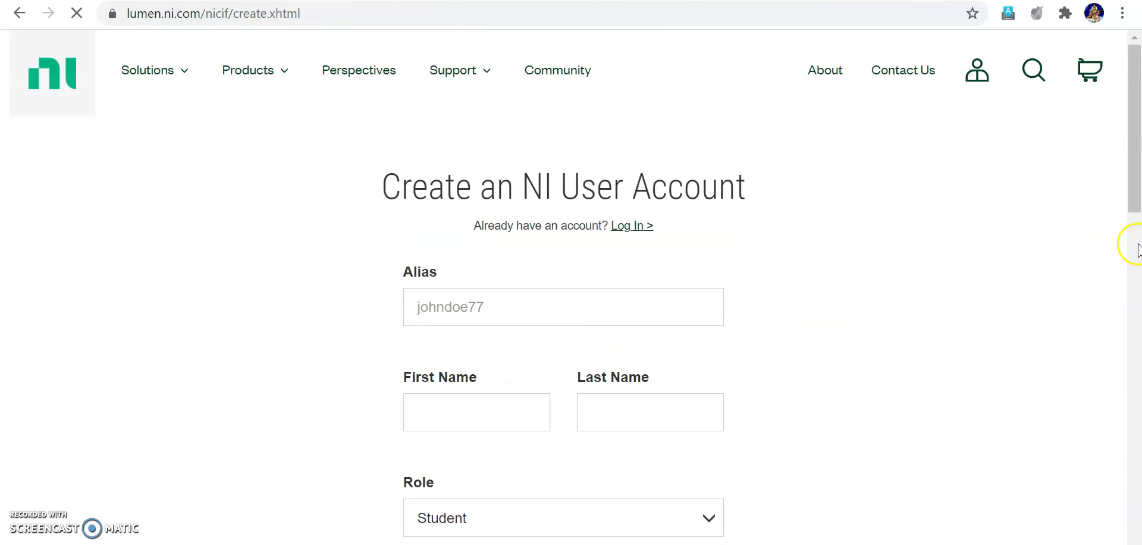
left_click(1136, 244)
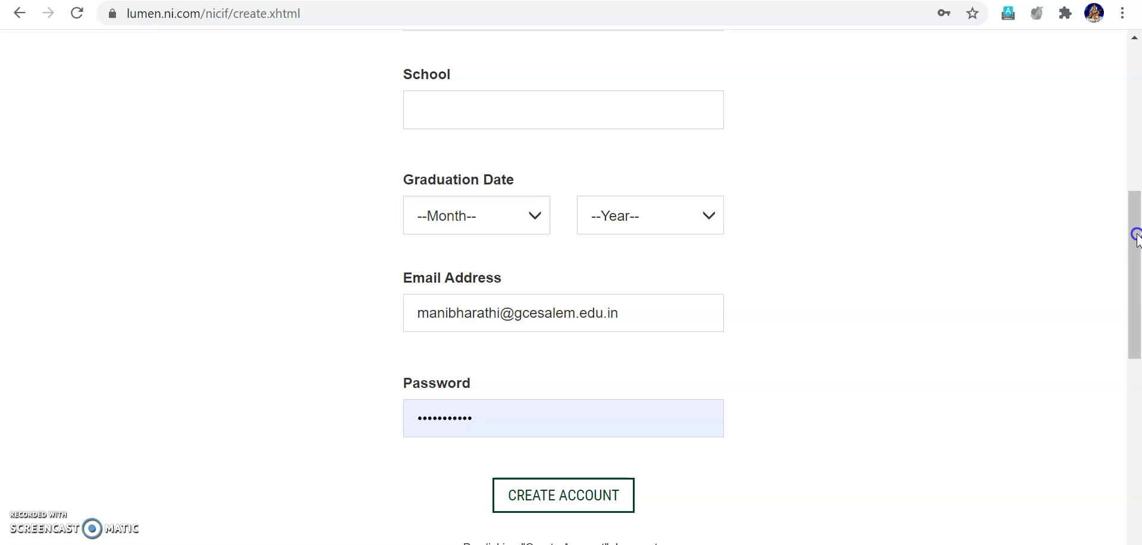
left_click_drag(1137, 197, 1135, 91)
Fill in the alias, first name and last name in the NI account form
left_click(575, 203)
type("Prof")
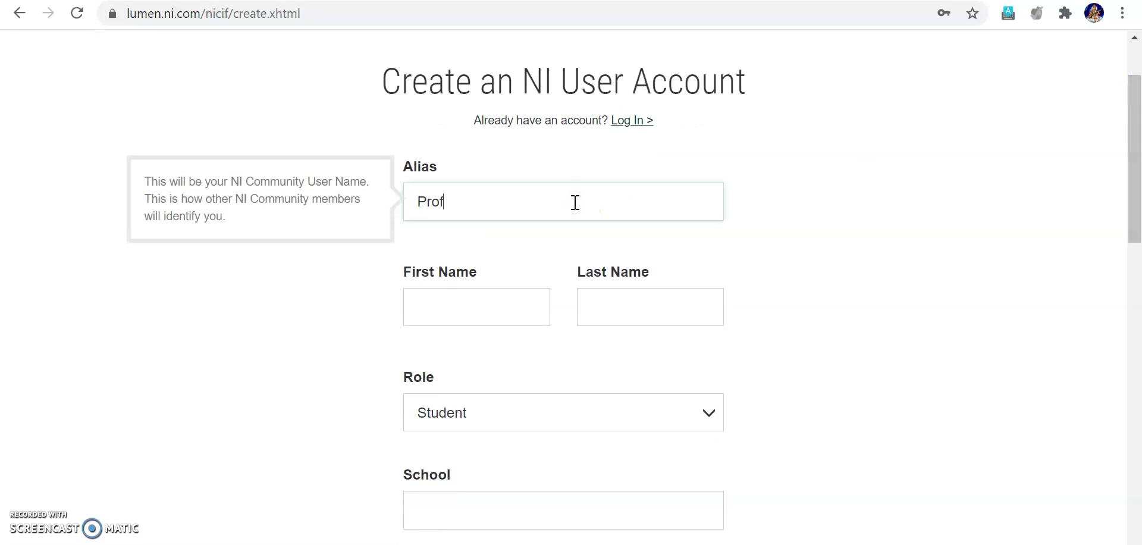
type("_DMB")
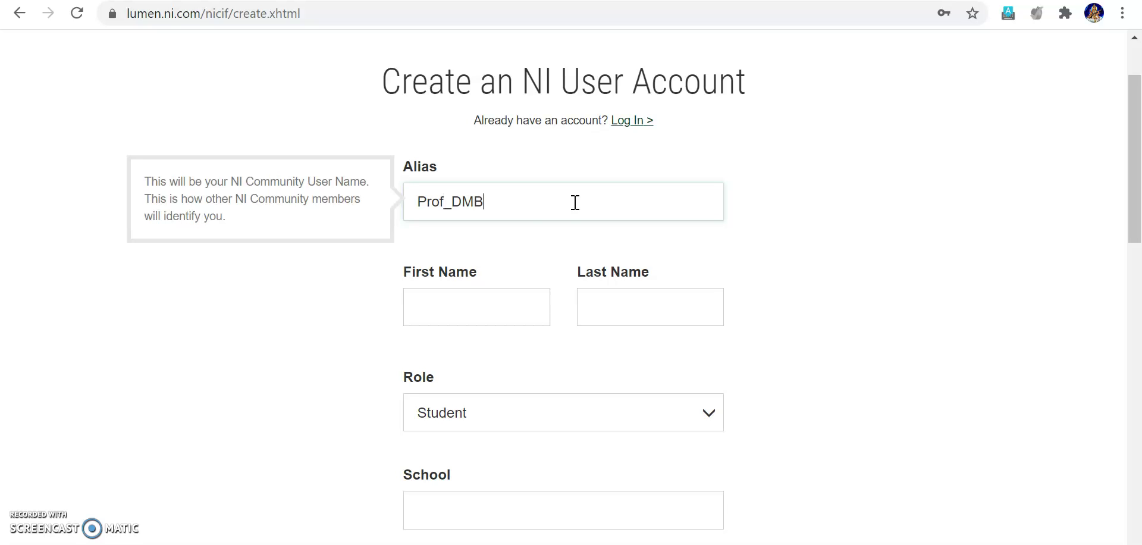
left_click(458, 315)
type("Manibharathi")
key("Tab")
type("Deenathaya")
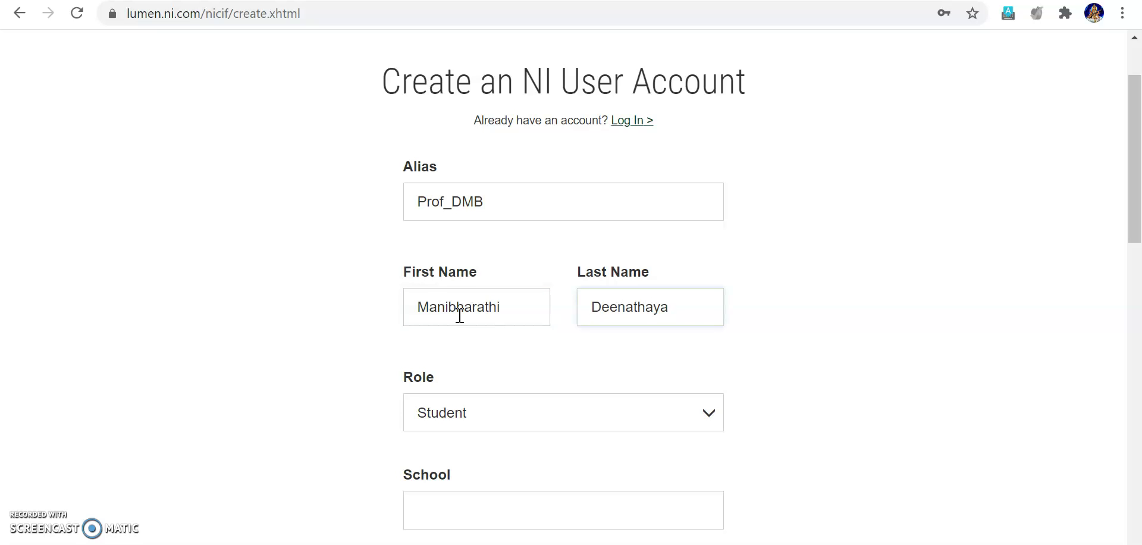
Set the account role to Professor/Instructor
left_click(709, 418)
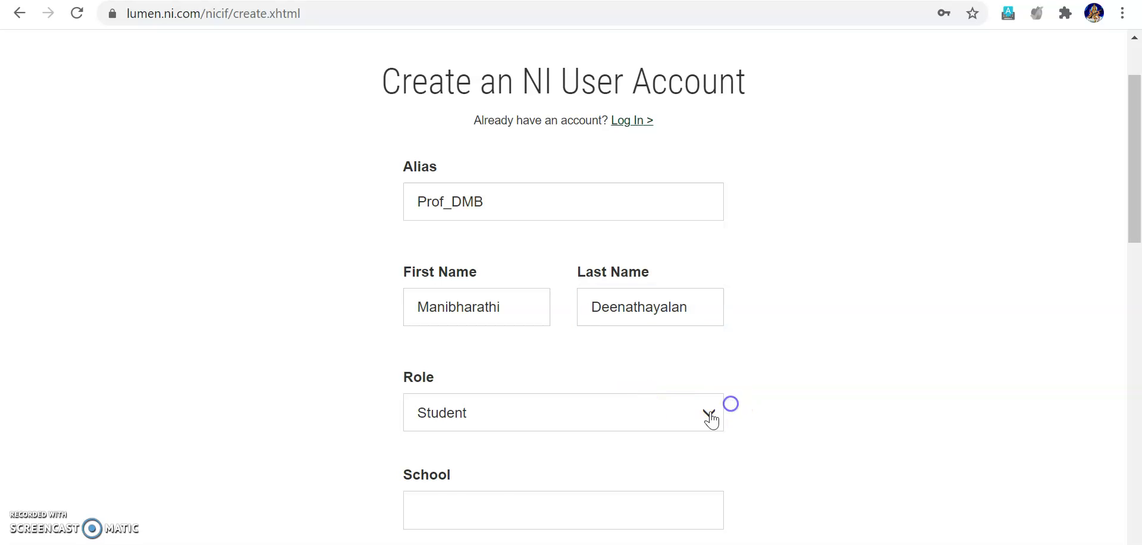
left_click_drag(720, 456, 721, 542)
left_click(521, 529)
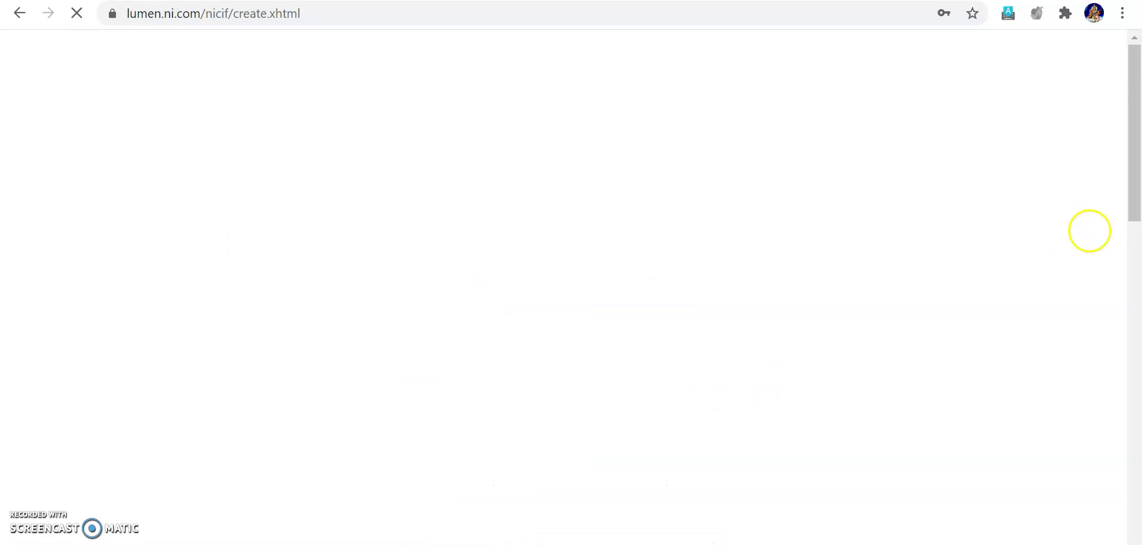
Search for "Government Coll" as the school and choose the suggested Government College of Engineering
left_click_drag(1135, 168, 1136, 289)
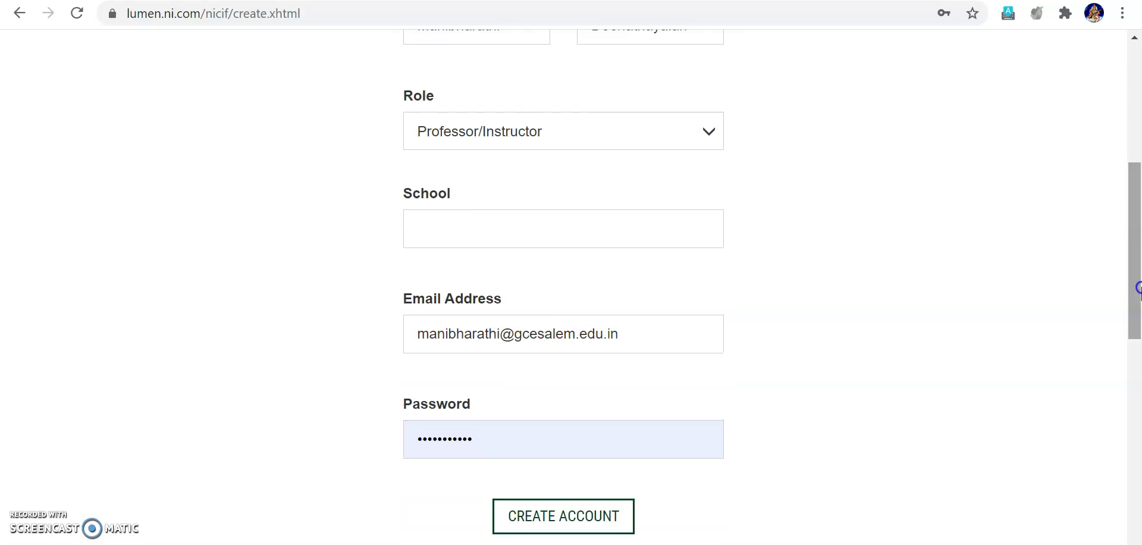
left_click(505, 229)
type("G")
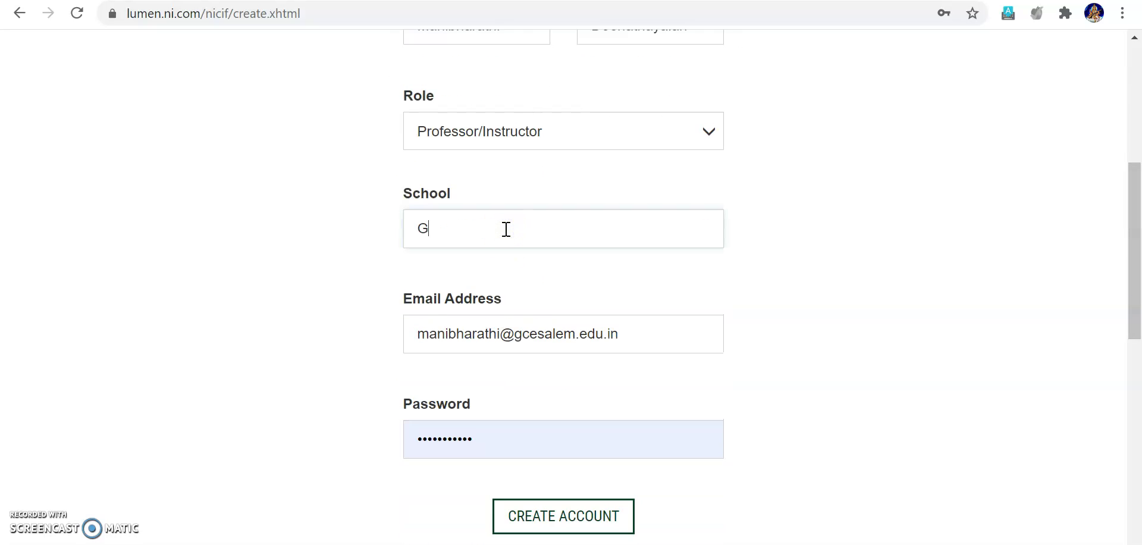
type("over")
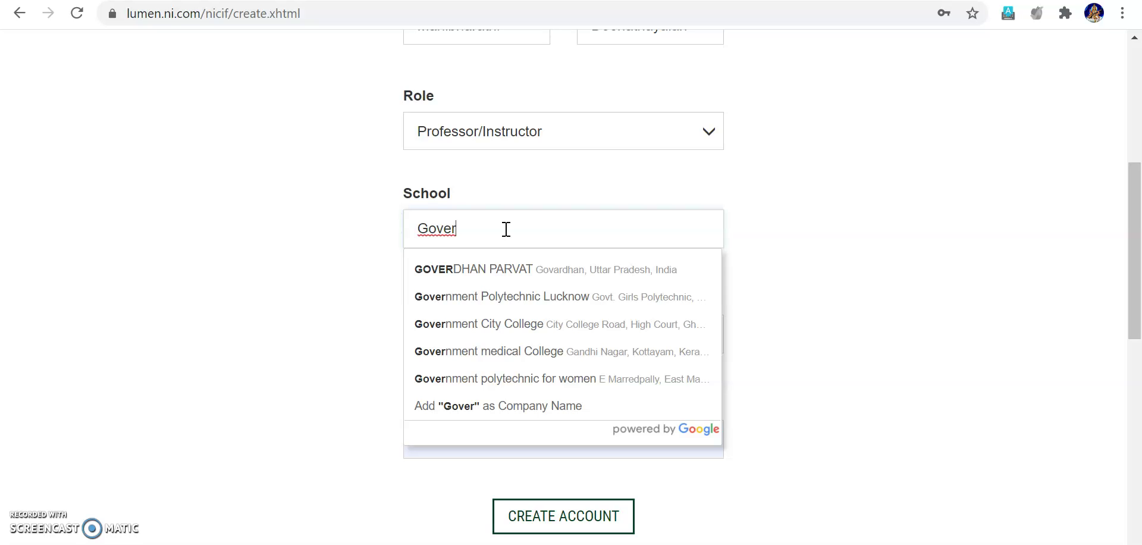
type("n")
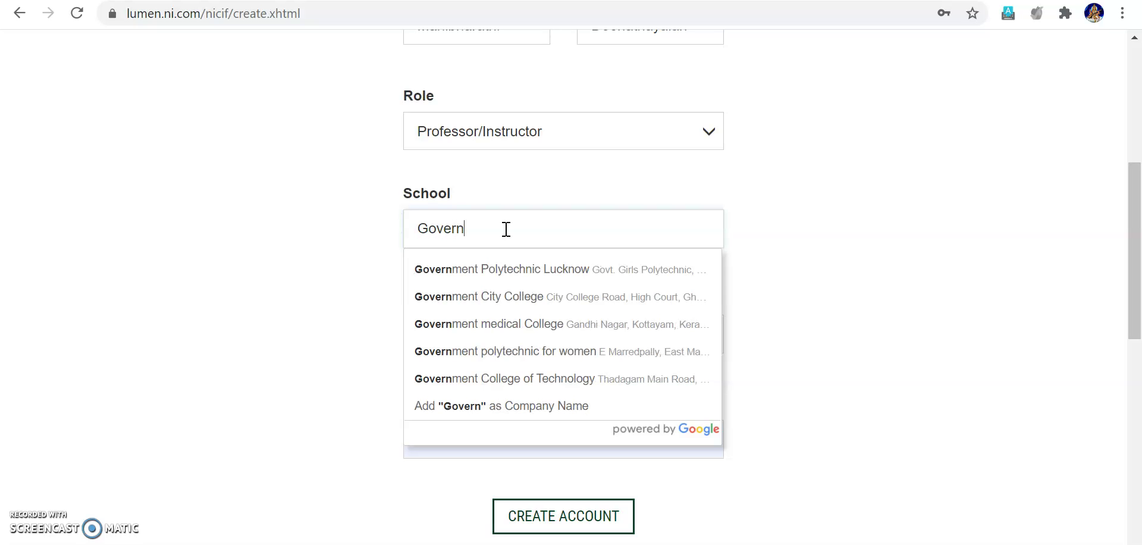
type("ment ")
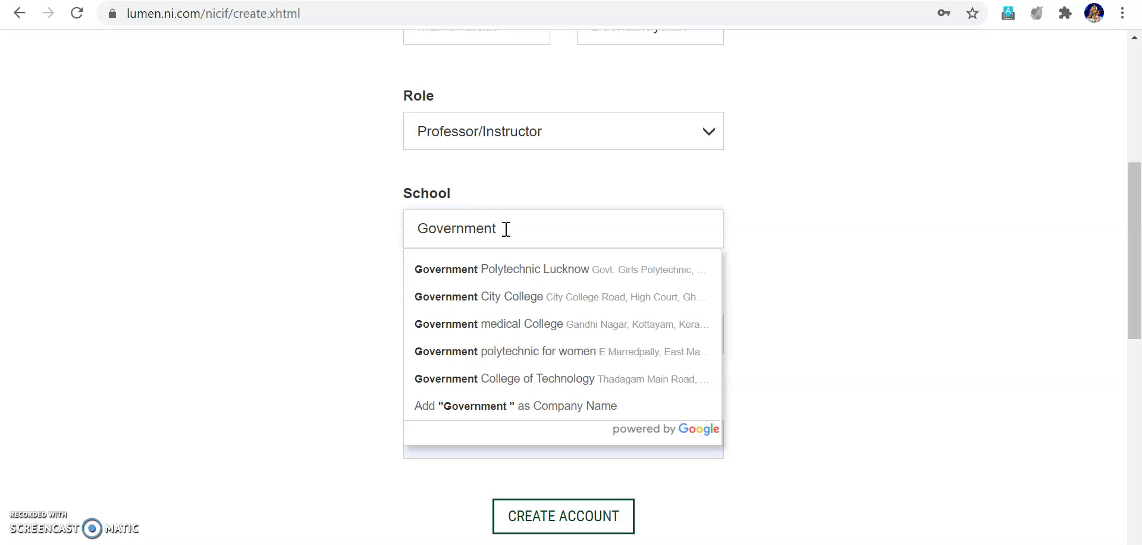
type("Coll")
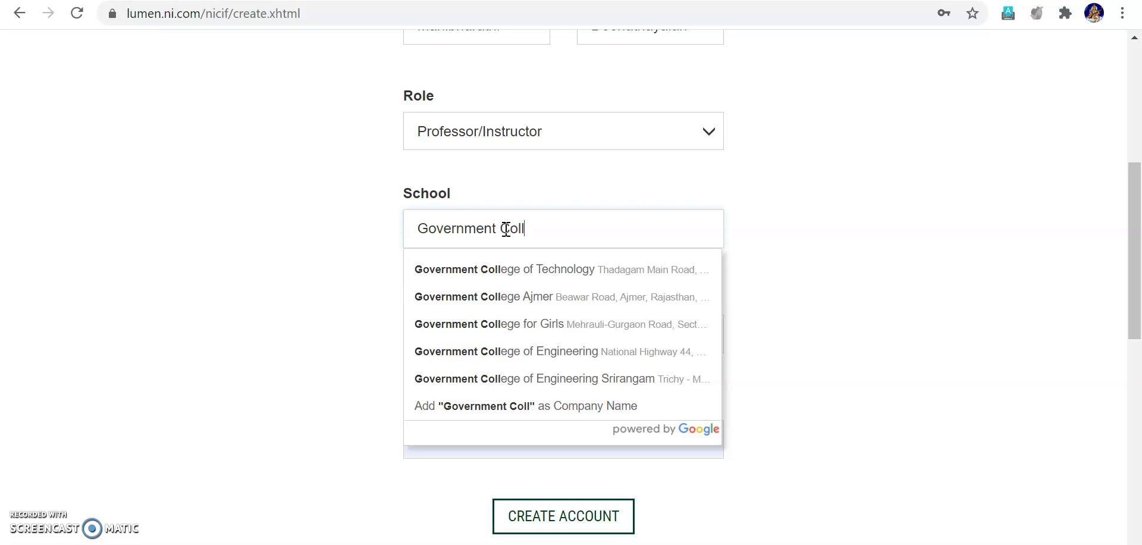
left_click(574, 355)
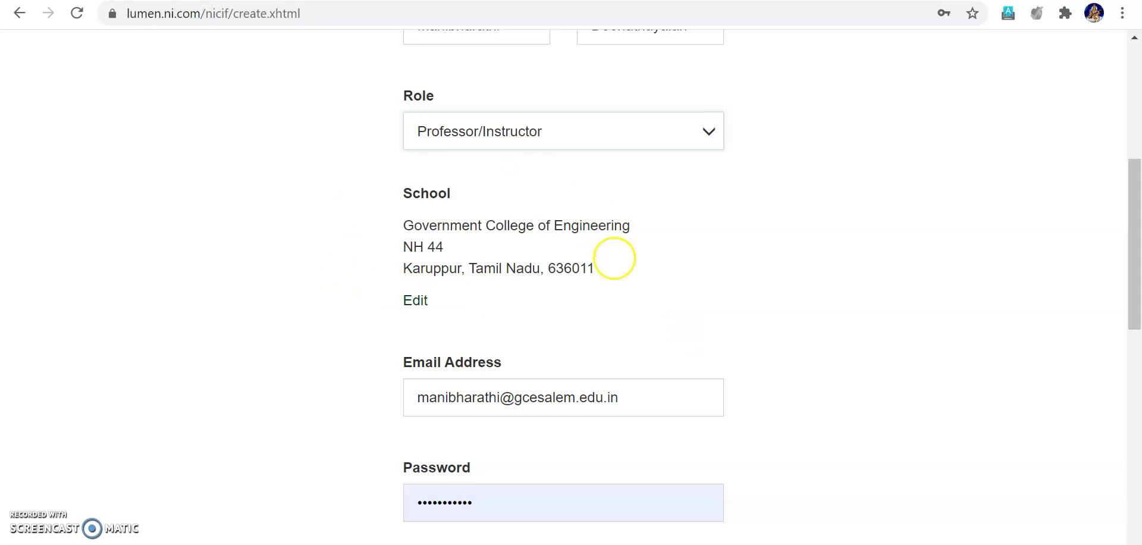
Submit the account registration with the prefilled e-mail and password, and view NI's account confirmation message in Gmail
scroll(613, 262, "down", 1)
left_click(640, 326)
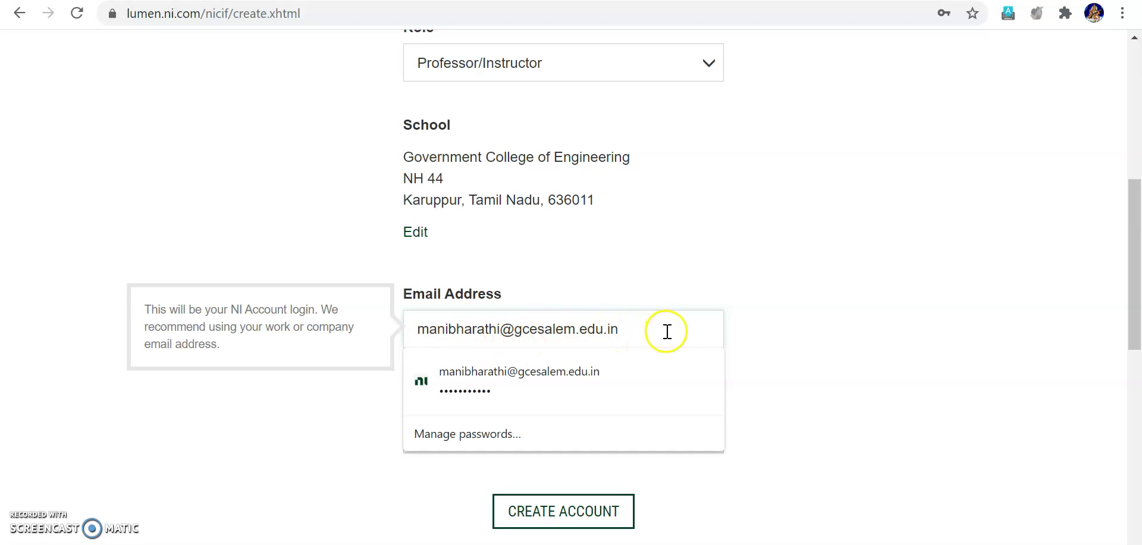
left_click(775, 285)
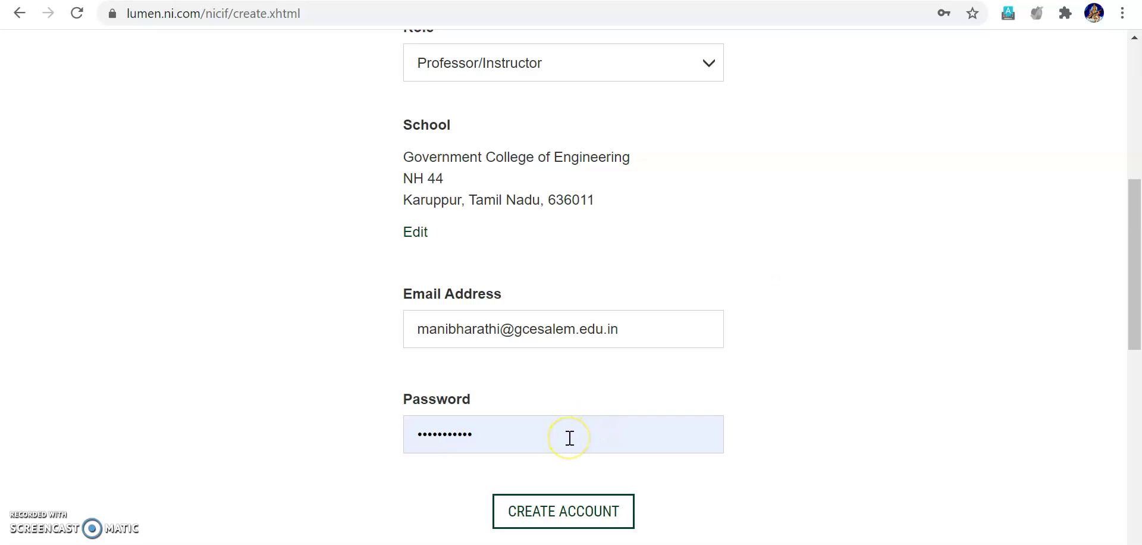
left_click(570, 523)
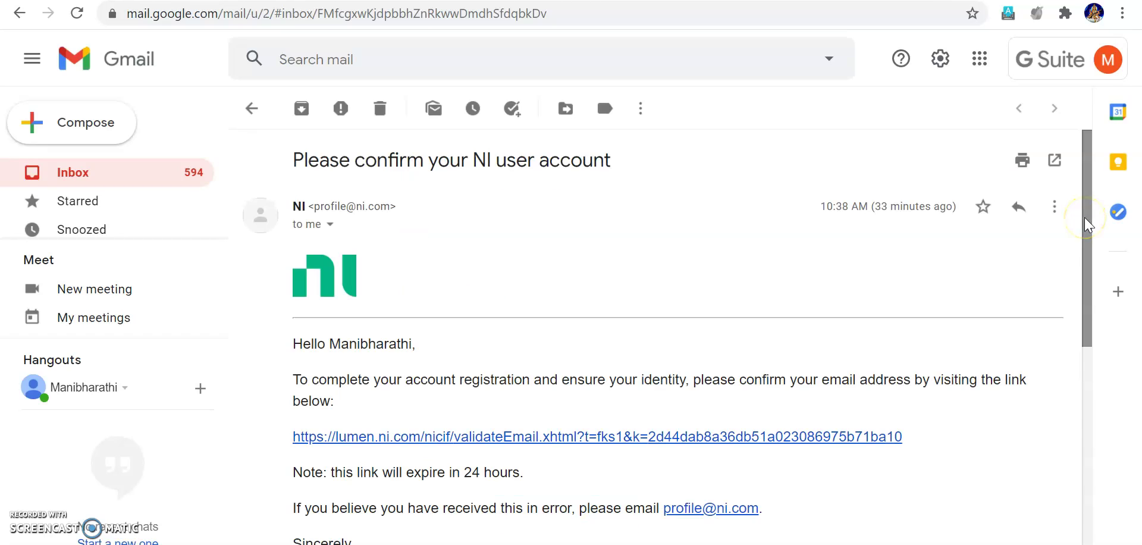
left_click_drag(1085, 218, 1097, 275)
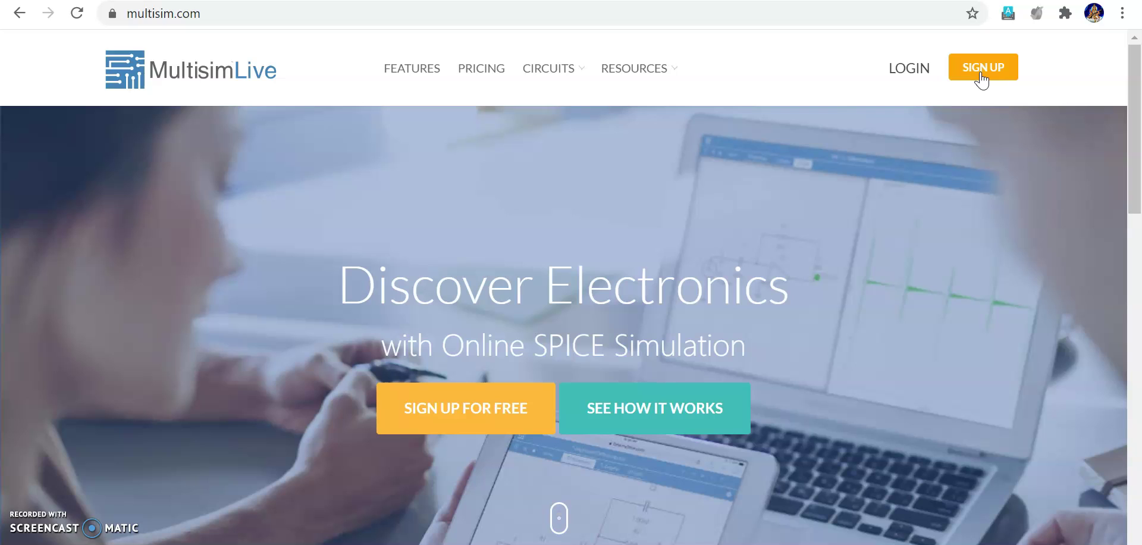
Log in to Multisim Live with the prefilled NI account e-mail and password
left_click(918, 77)
left_click(919, 76)
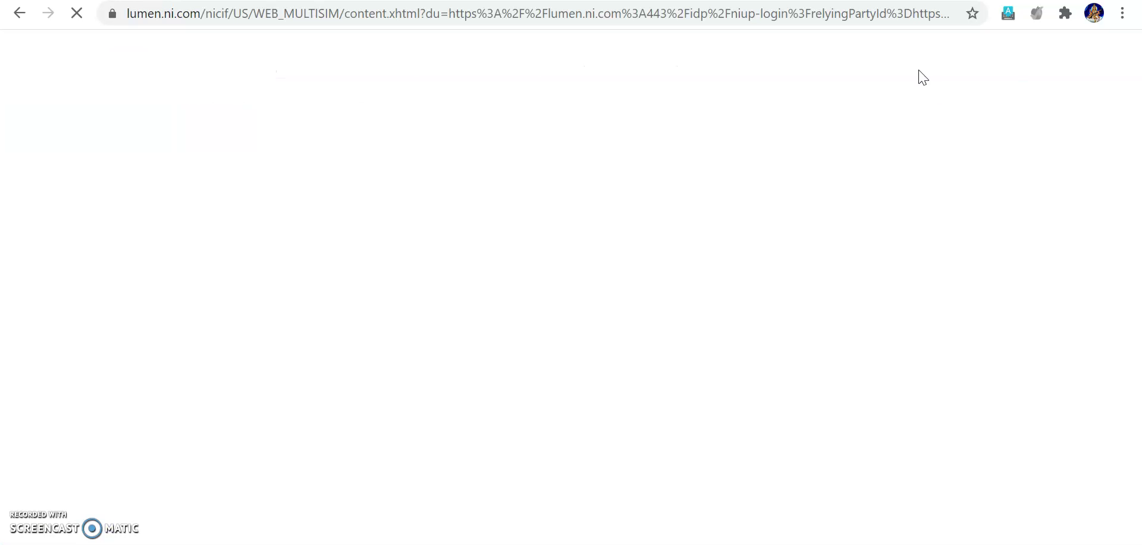
left_click(701, 145)
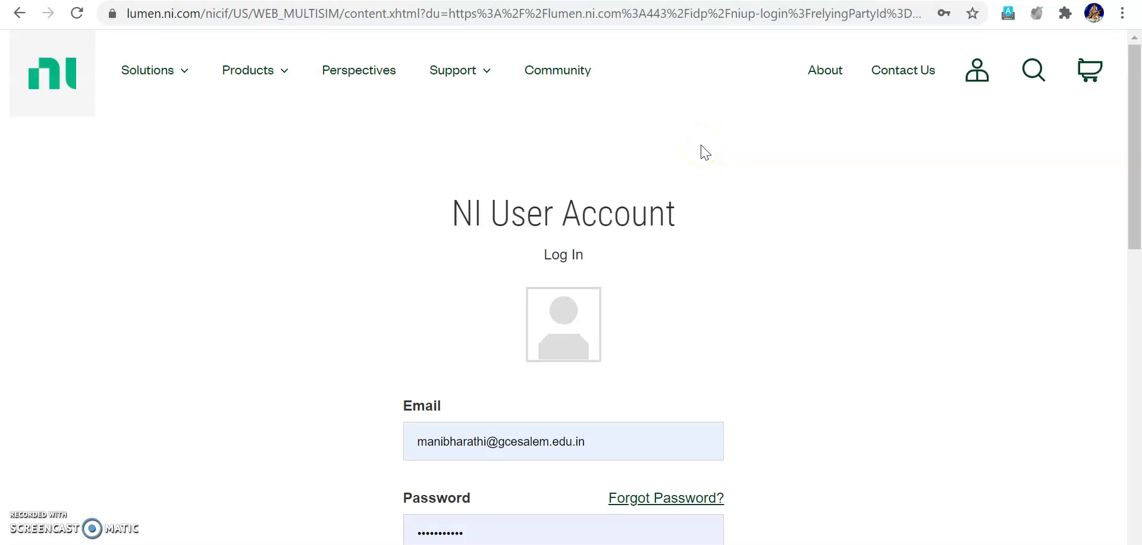
scroll(796, 375, "down", 1)
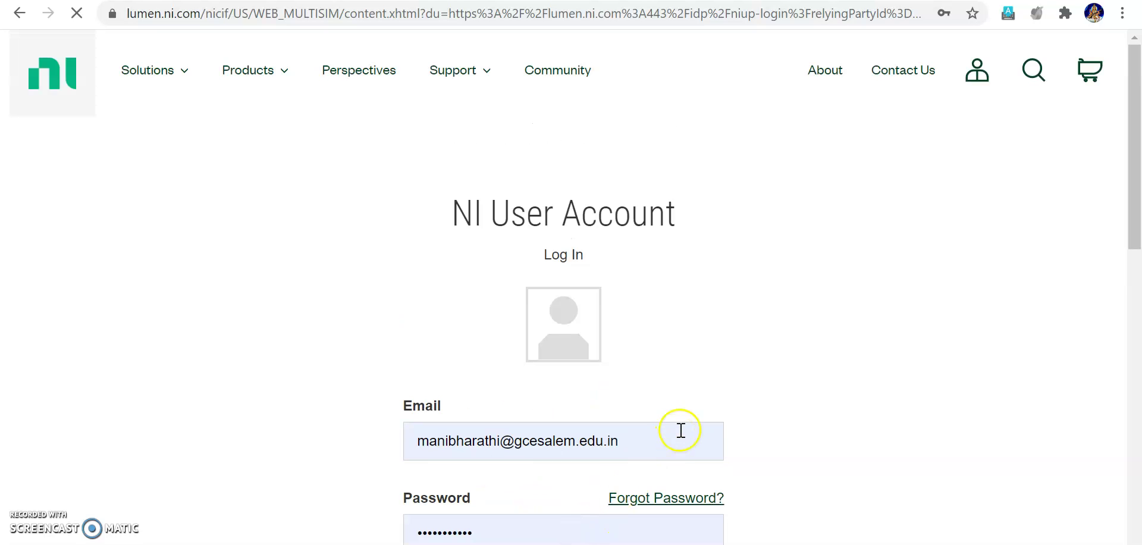
scroll(779, 262, "down", 1)
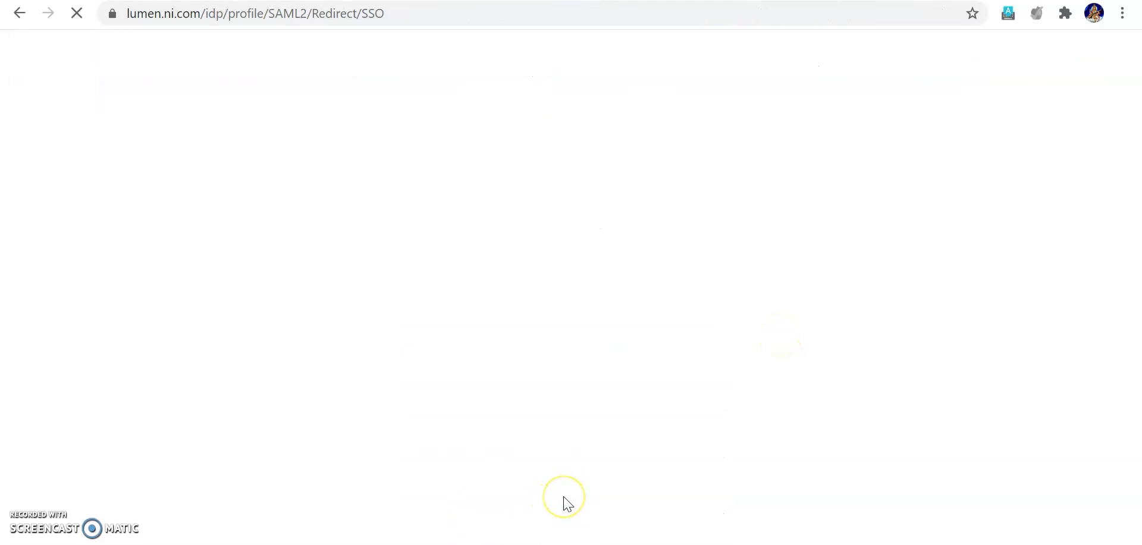
left_click(722, 502)
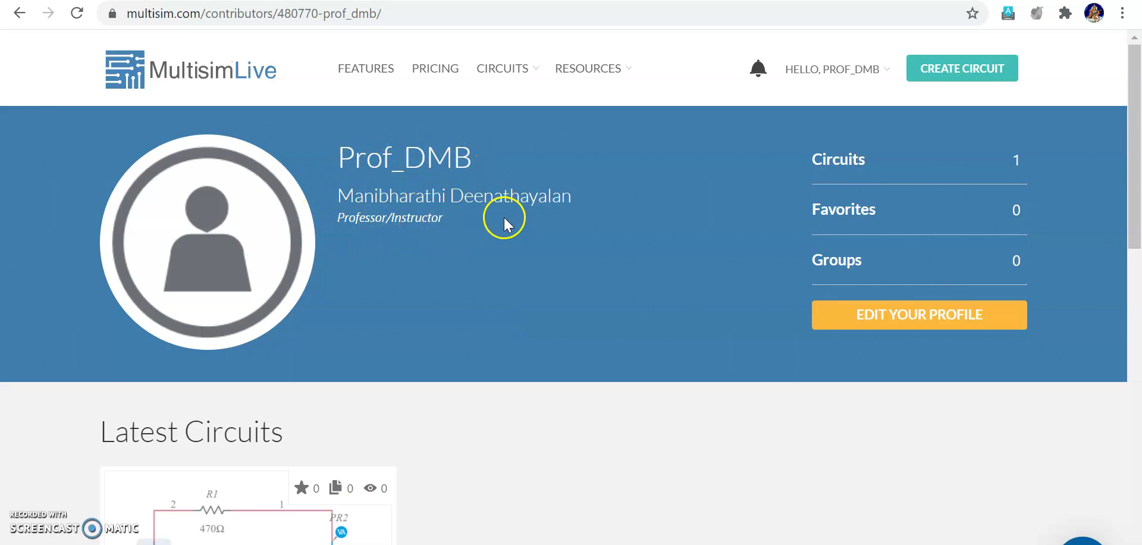
Create a new circuit, keeping its default title
left_click(966, 75)
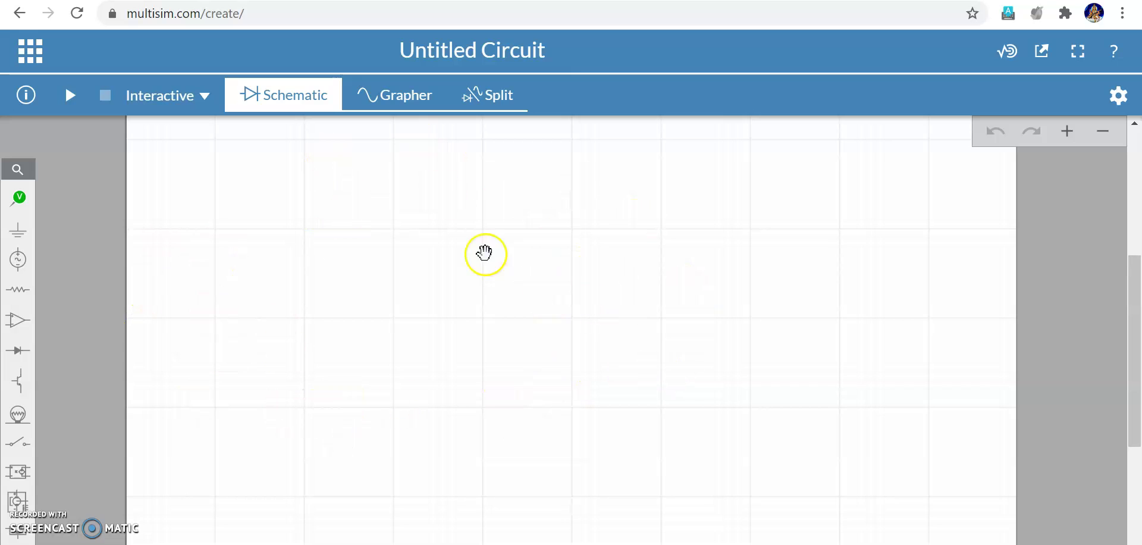
left_click(483, 52)
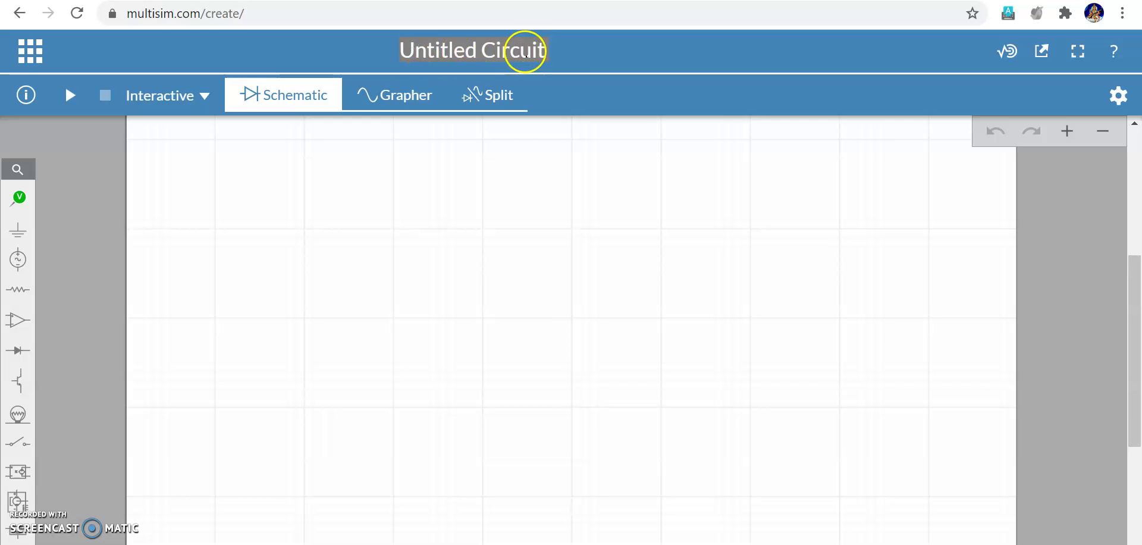
left_click(152, 150)
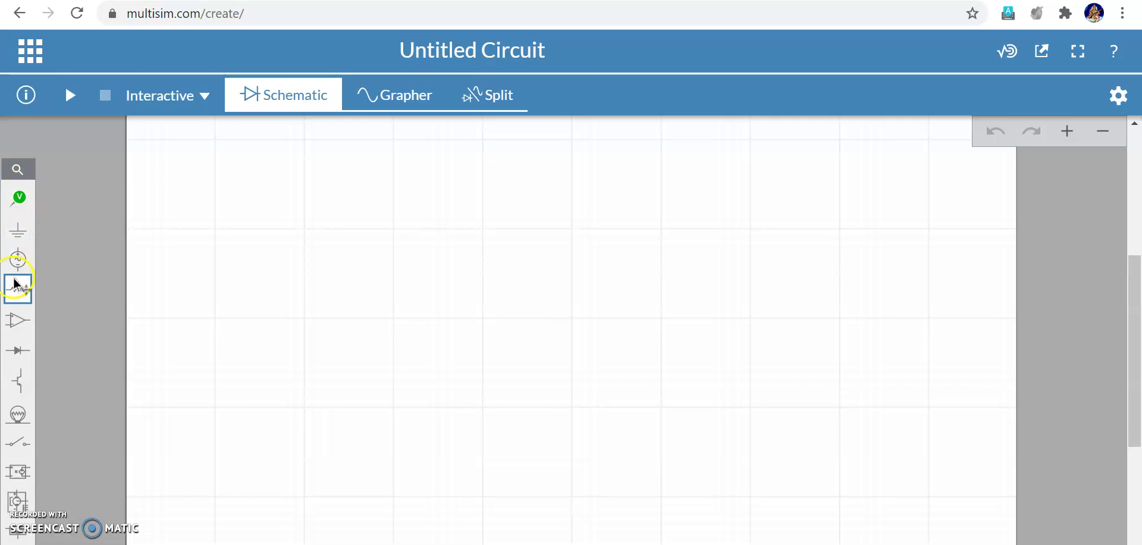
Examine the analysis and annotation, schematic connector, source and passive component categories in the library
left_click(20, 204)
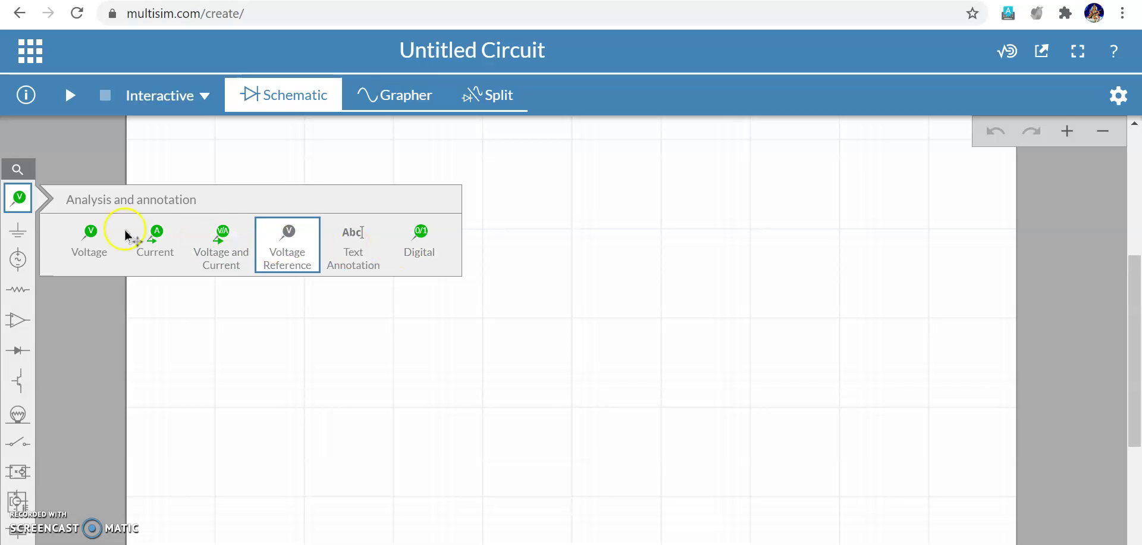
mouse_move(24, 235)
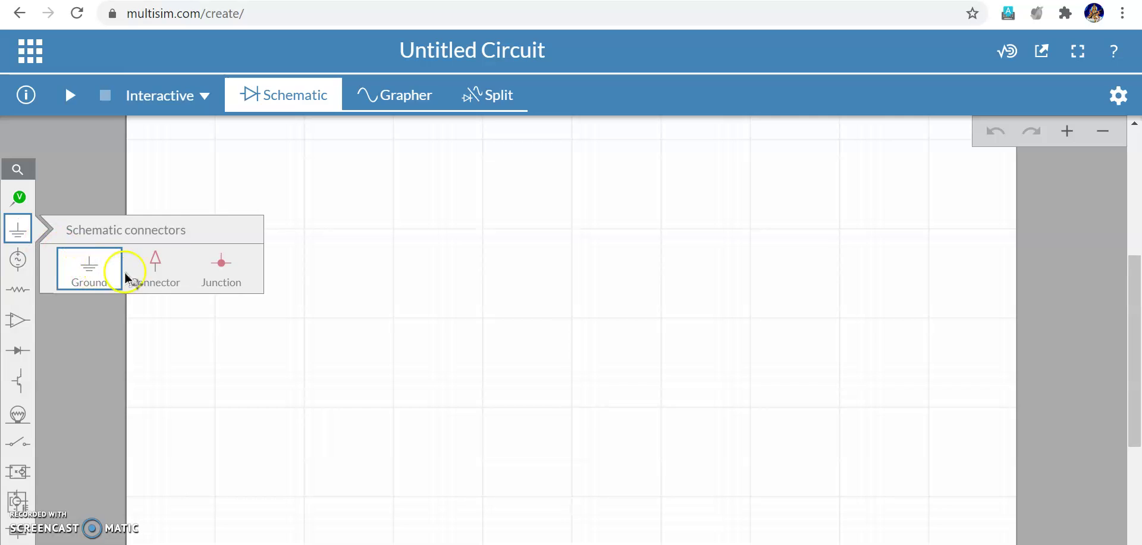
left_click(14, 264)
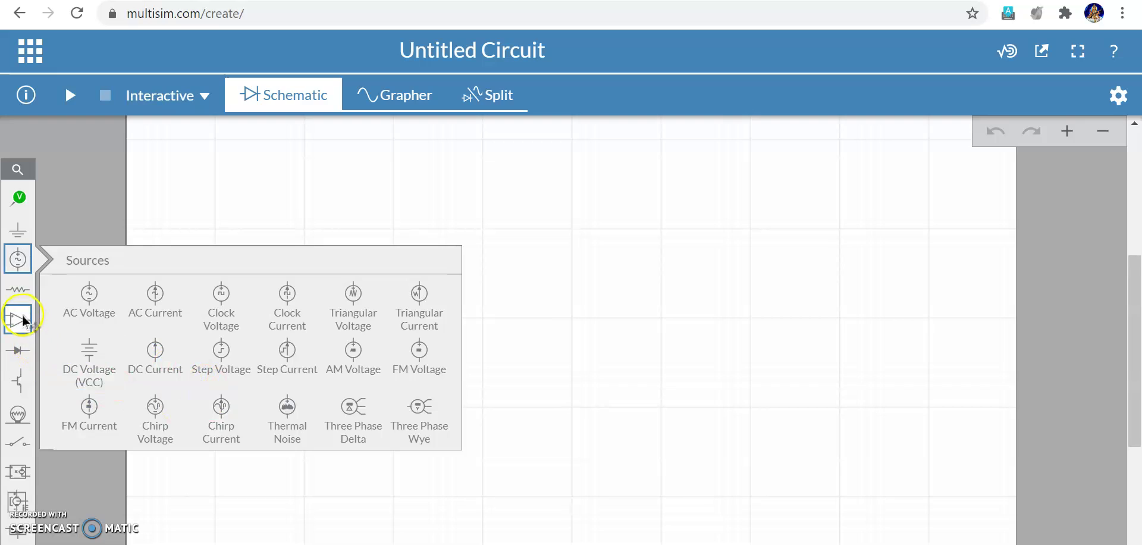
left_click(23, 294)
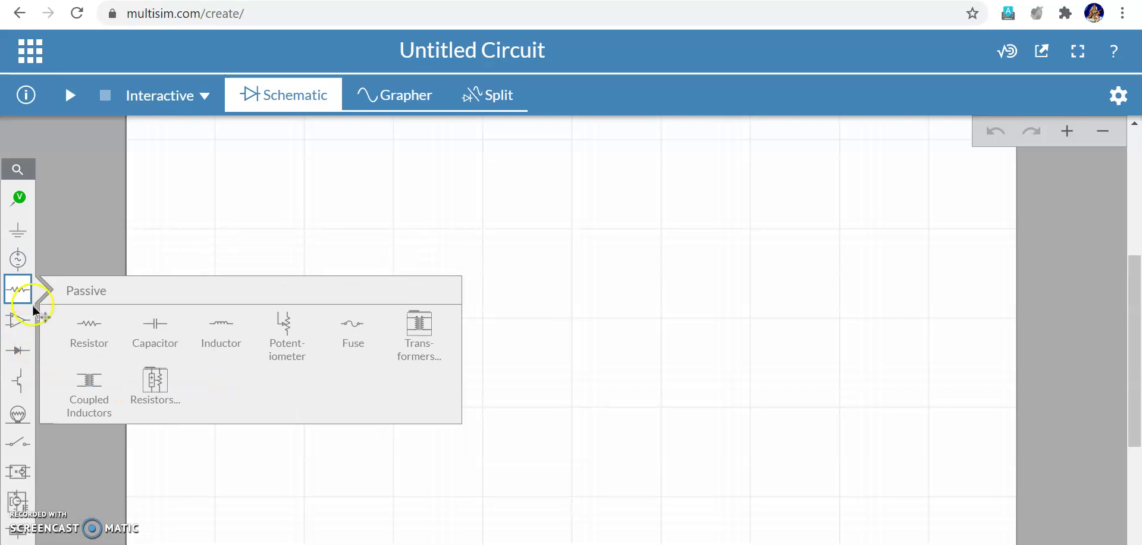
left_click(89, 324)
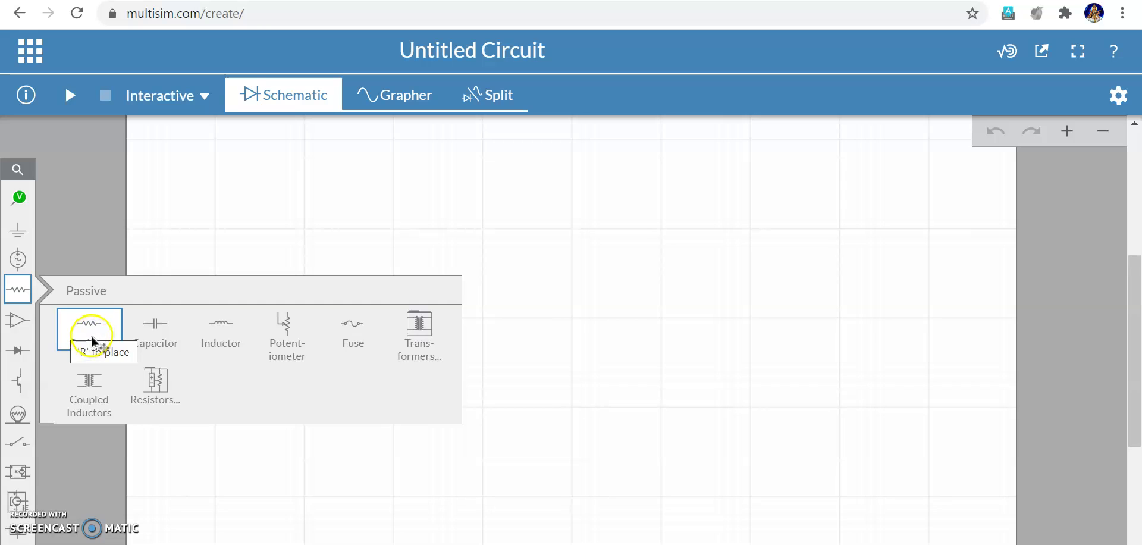
left_click(171, 337)
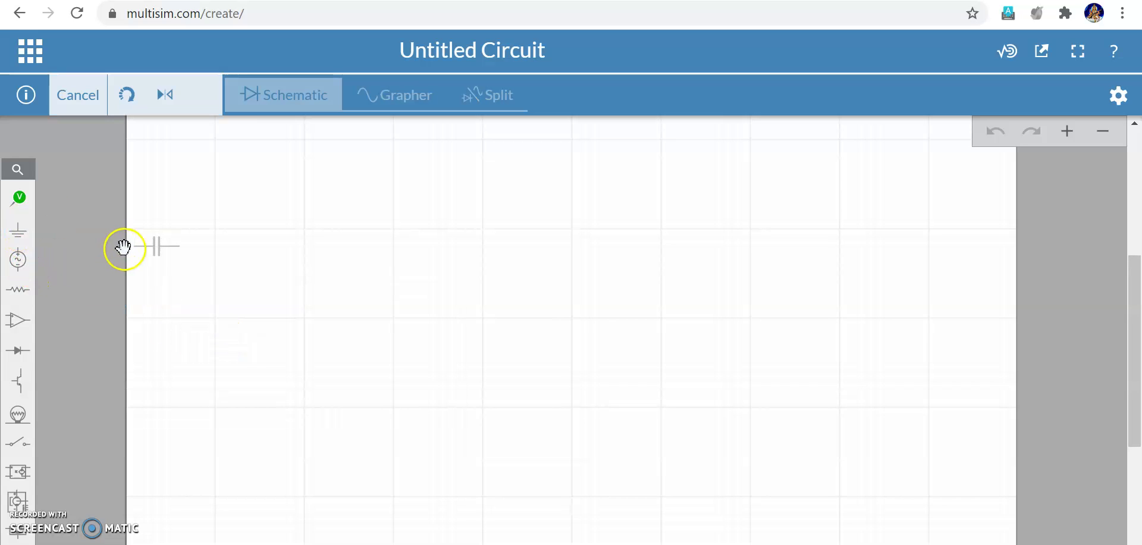
left_click(123, 247)
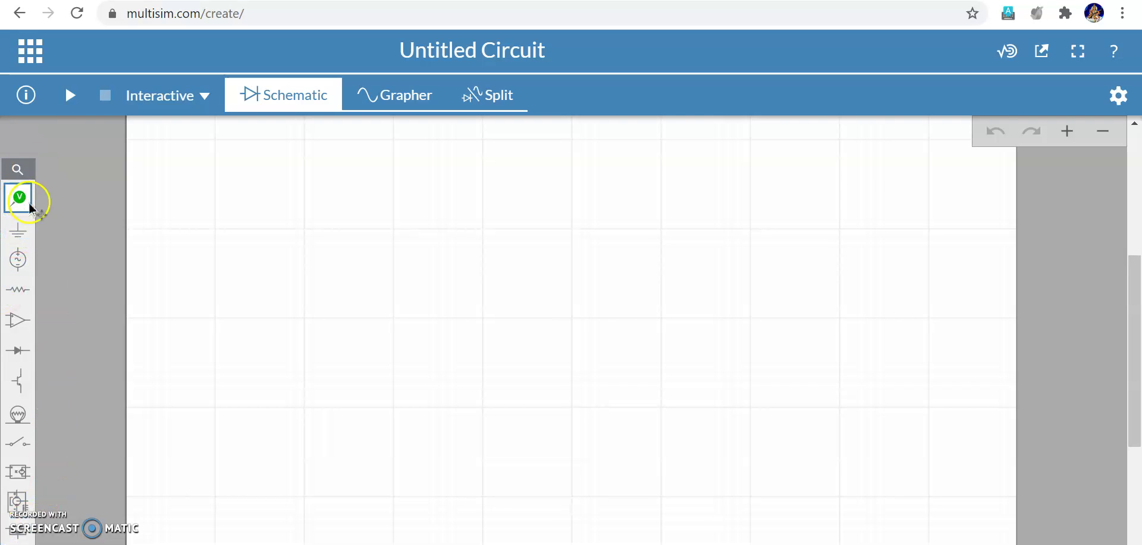
Place a diode near the centre of the schematic
left_click(17, 356)
left_click(88, 393)
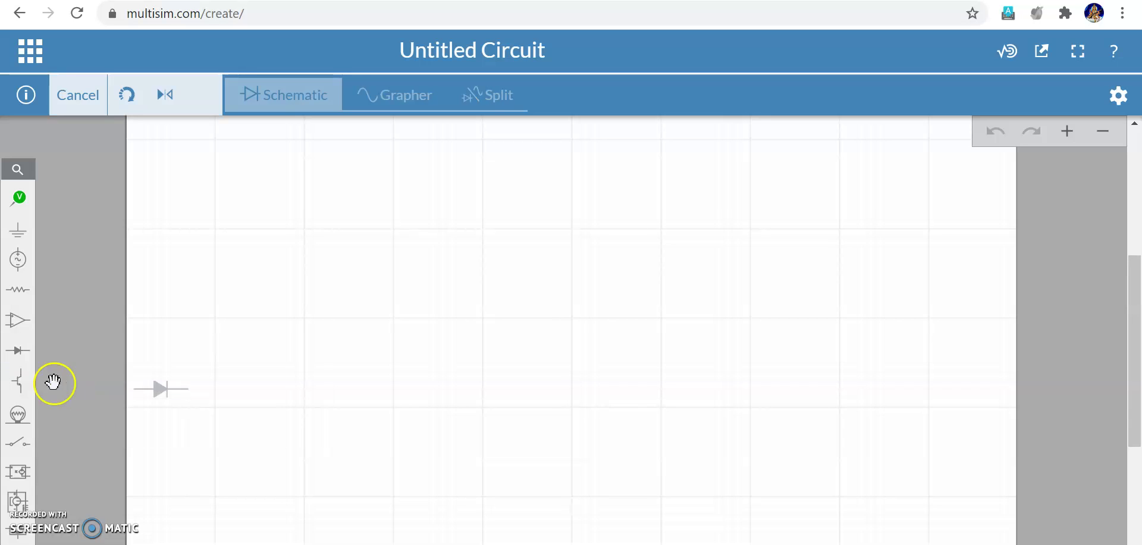
left_click(19, 357)
left_click(80, 390)
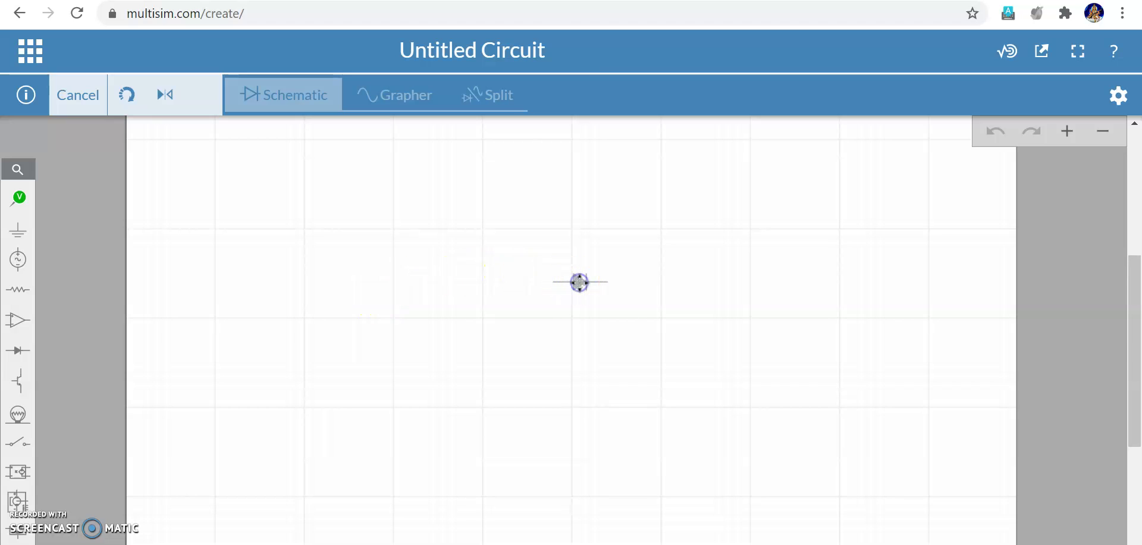
left_click(578, 283)
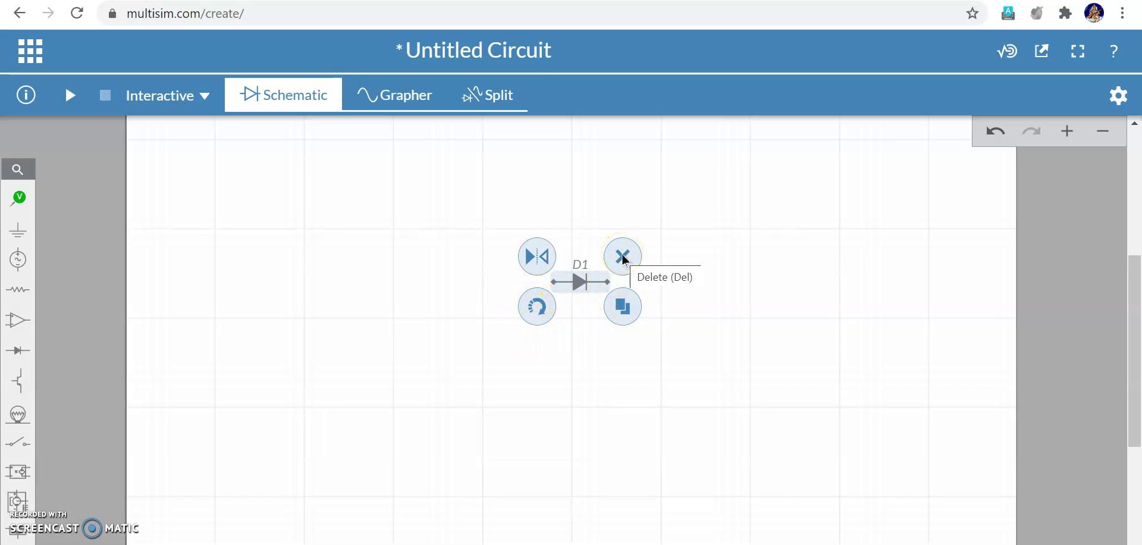
Duplicate the diode beside and slightly below the original, and delete the copy
left_click(622, 307)
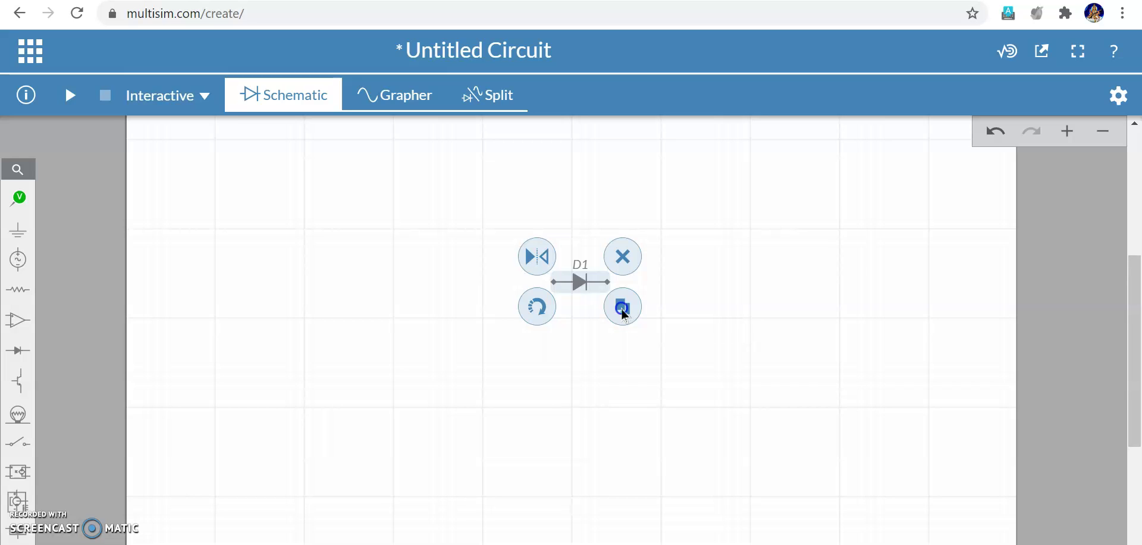
left_click(688, 321)
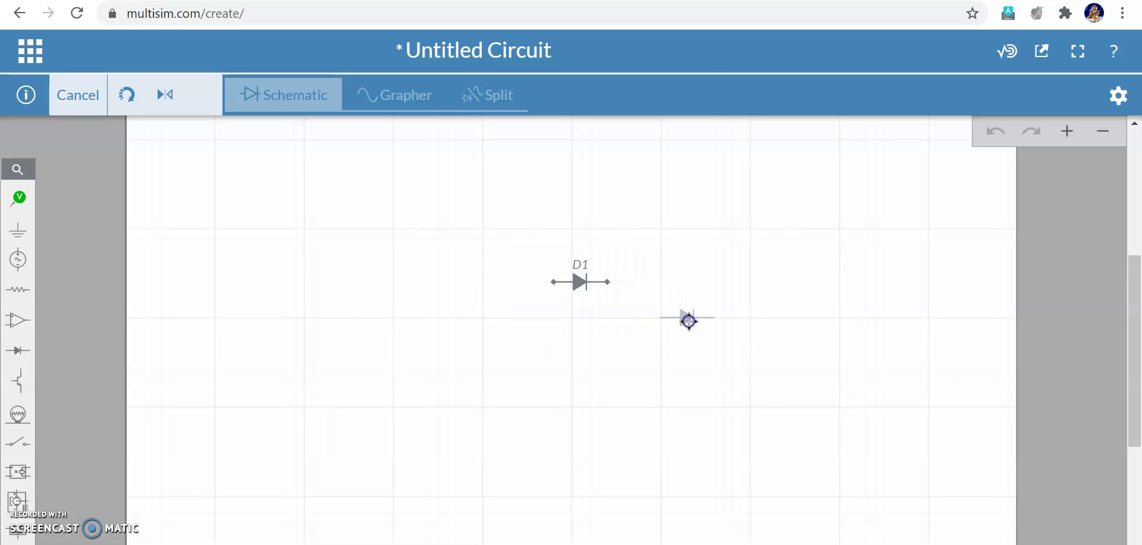
left_click(688, 320)
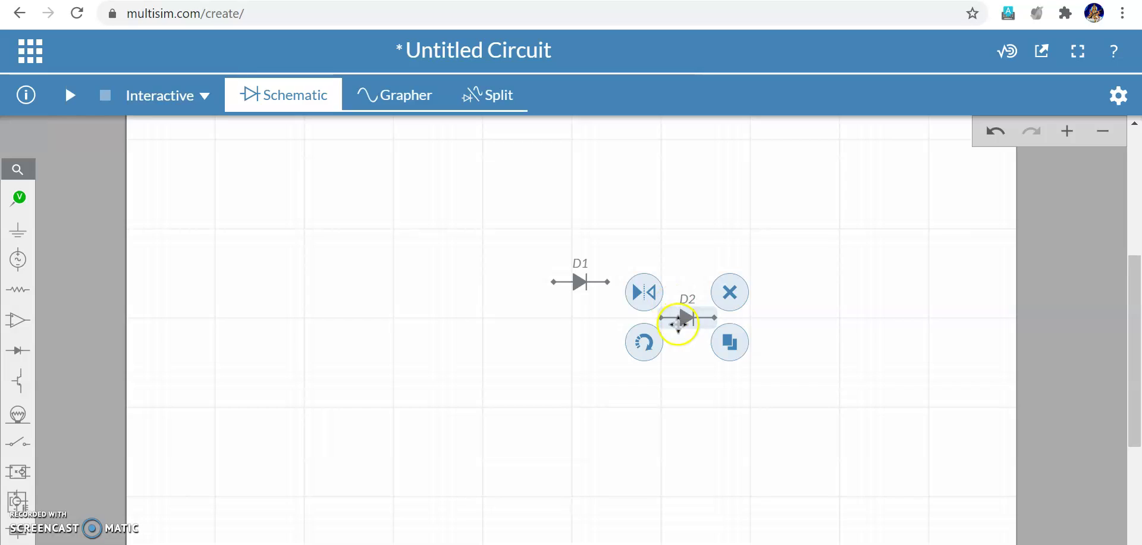
left_click(731, 292)
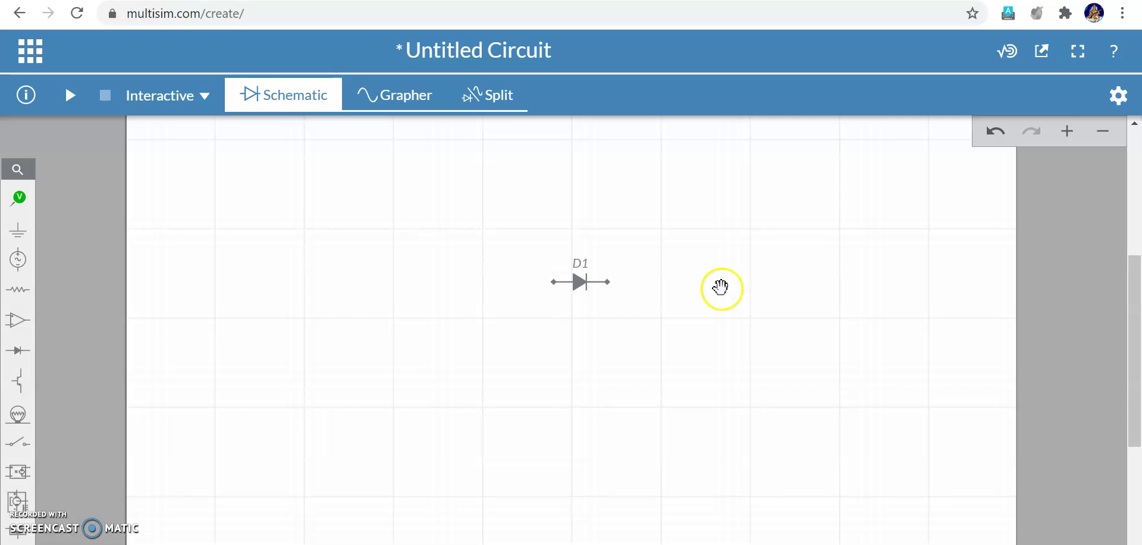
Rotate the diode until it stands vertically and points downward, and deselect it
left_click(584, 286)
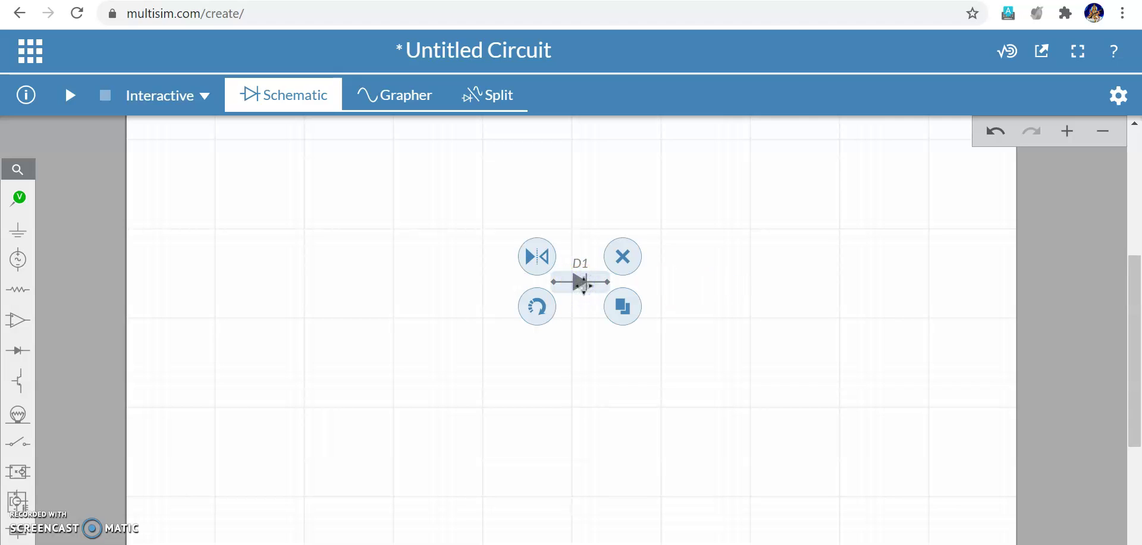
left_click(538, 318)
left_click(537, 310)
left_click(547, 323)
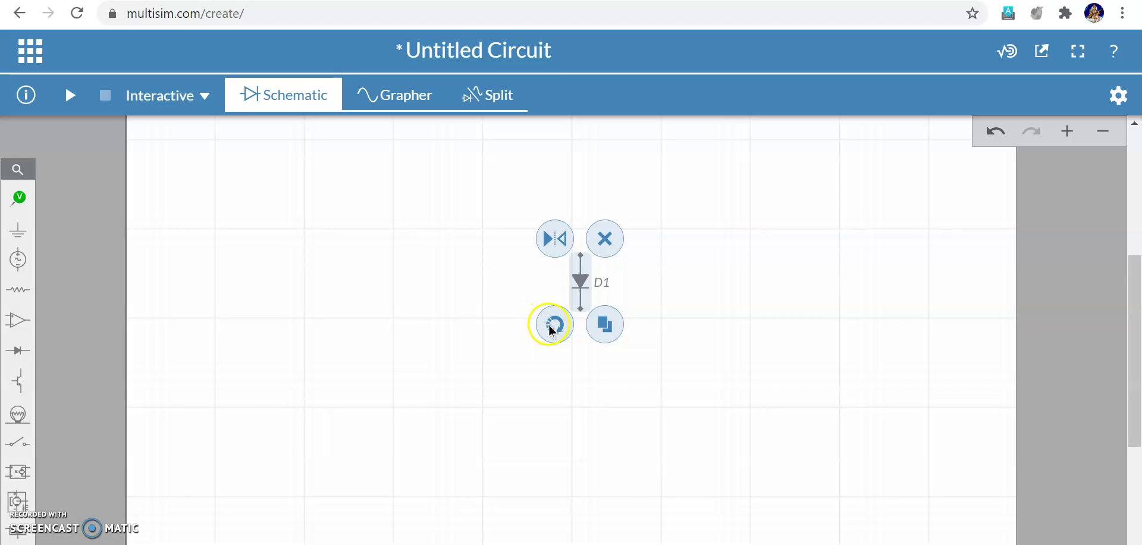
left_click(543, 321)
left_click(542, 320)
left_click(542, 320)
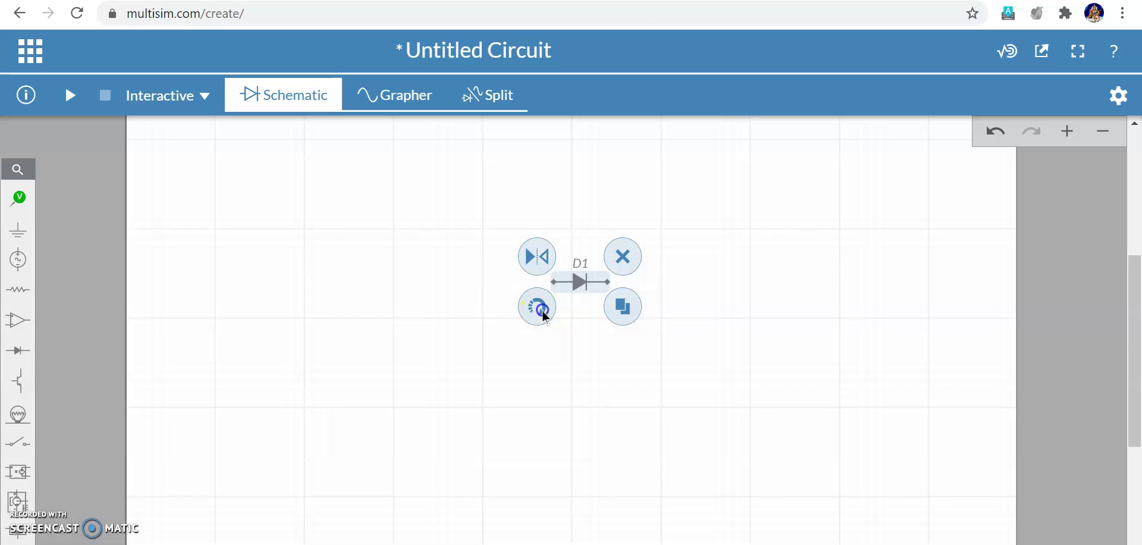
left_click(543, 312)
left_click(443, 348)
left_click(238, 290)
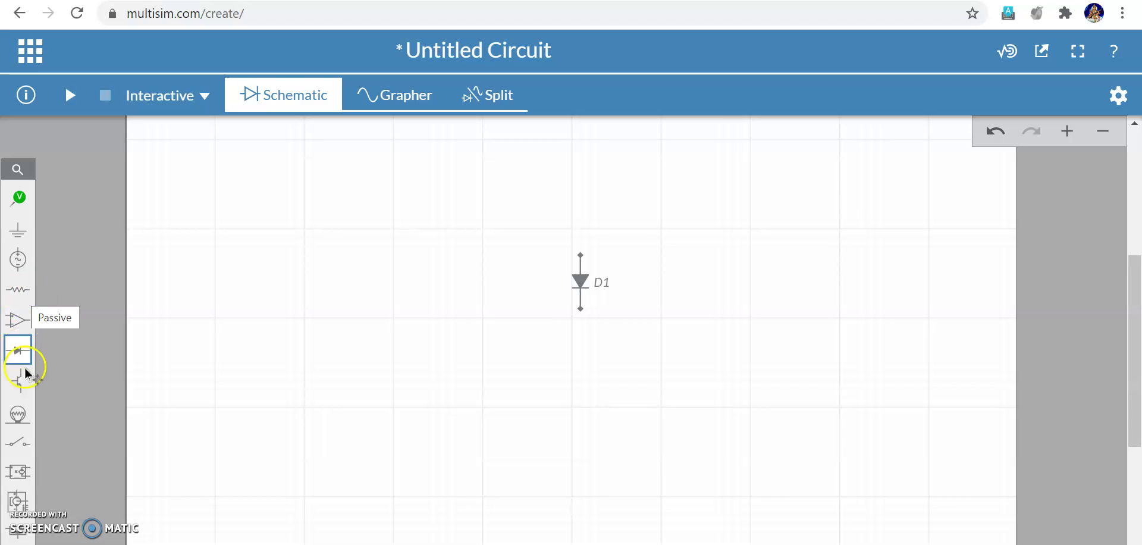
Place a DC voltage source to the left of the diode and a horizontal resistor above and between them
left_click(18, 266)
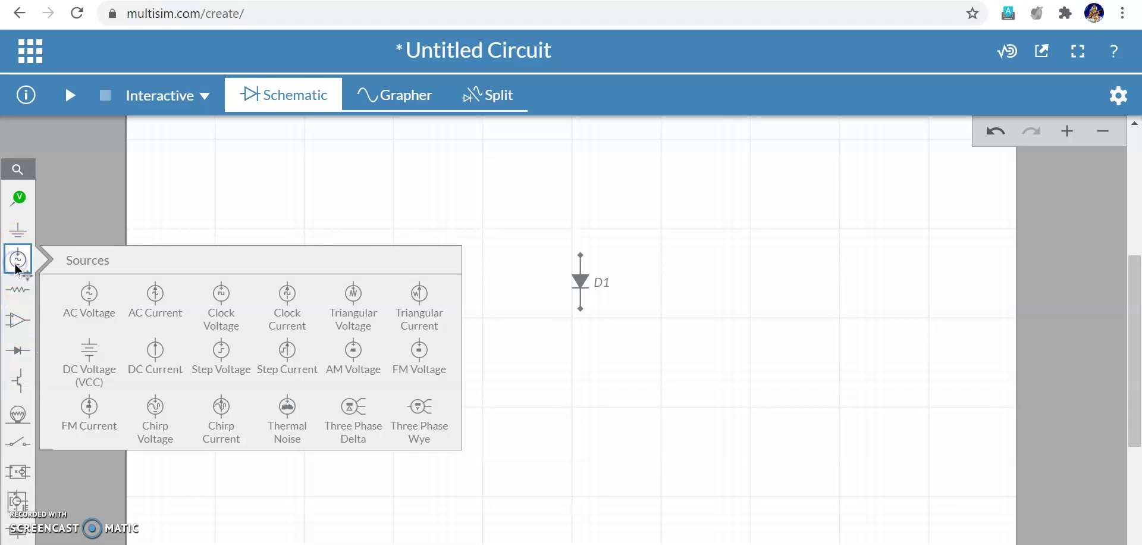
left_click(91, 353)
left_click_drag(92, 354, 337, 289)
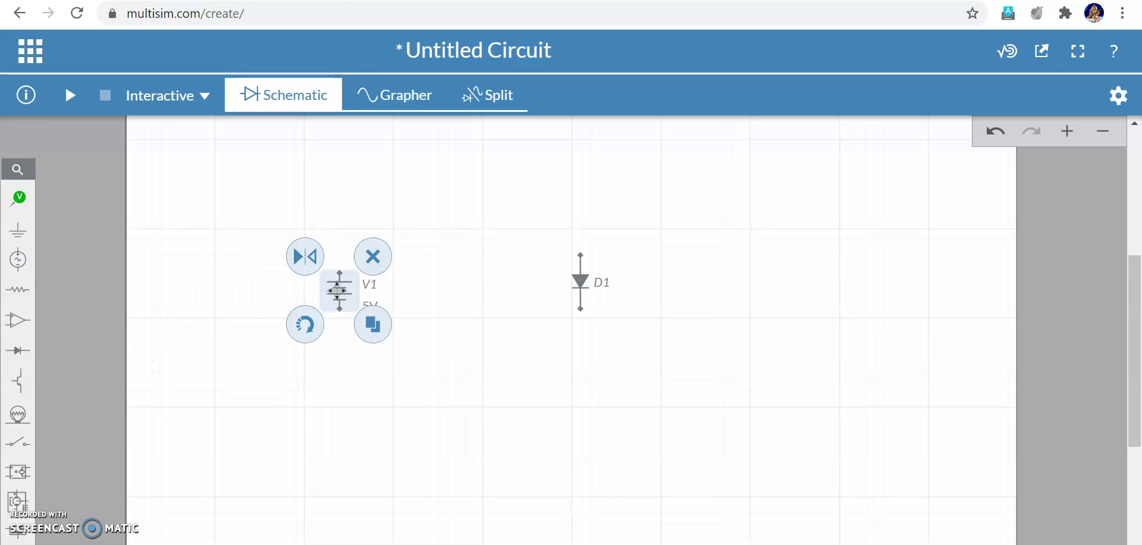
left_click(24, 298)
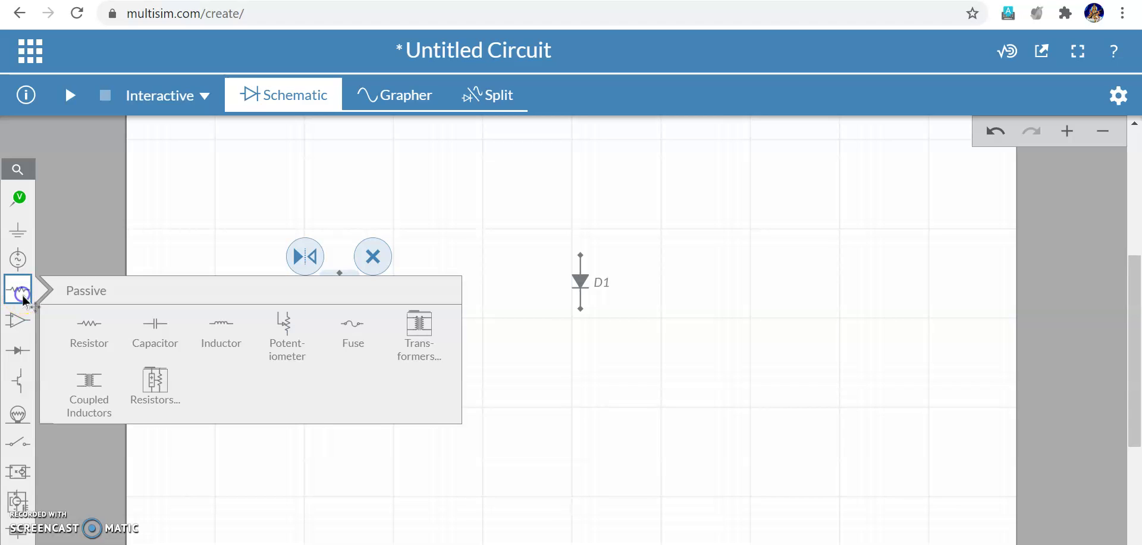
left_click_drag(89, 322, 440, 227)
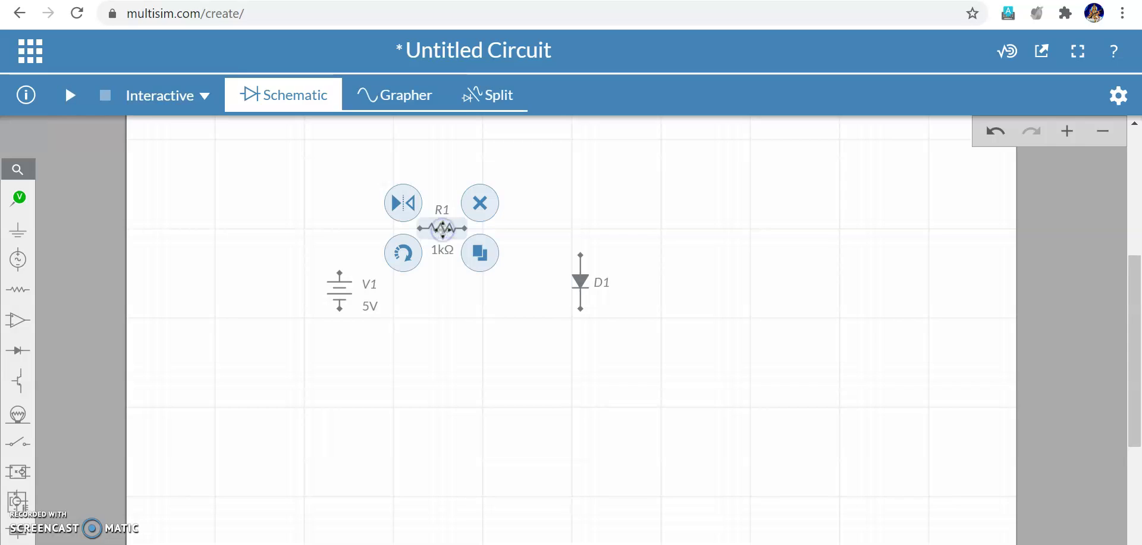
Place a ground symbol below the resistor, between the voltage source and the diode
left_click(14, 231)
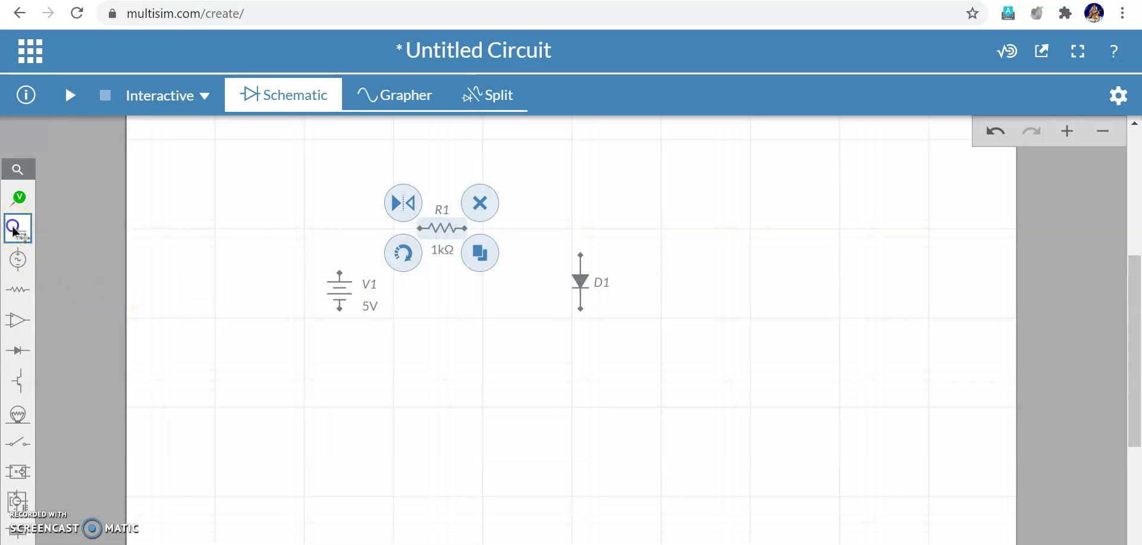
left_click(88, 280)
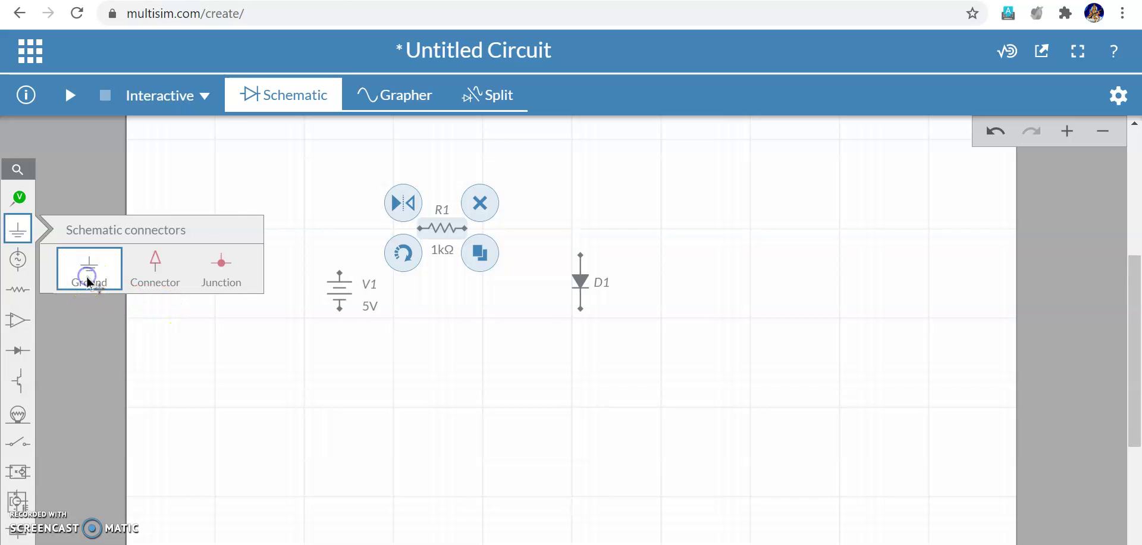
left_click(436, 343)
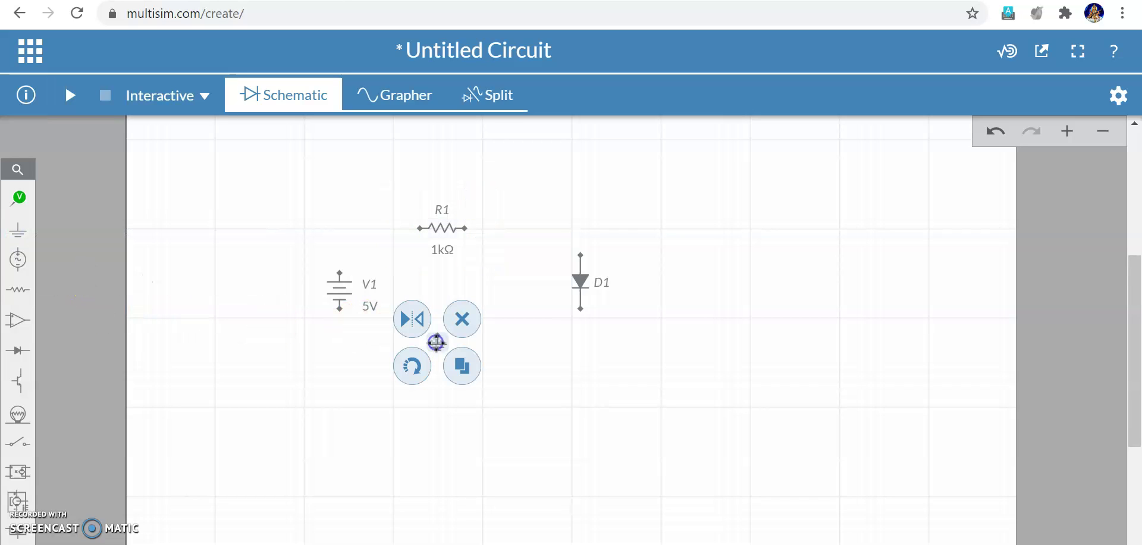
left_click(323, 370)
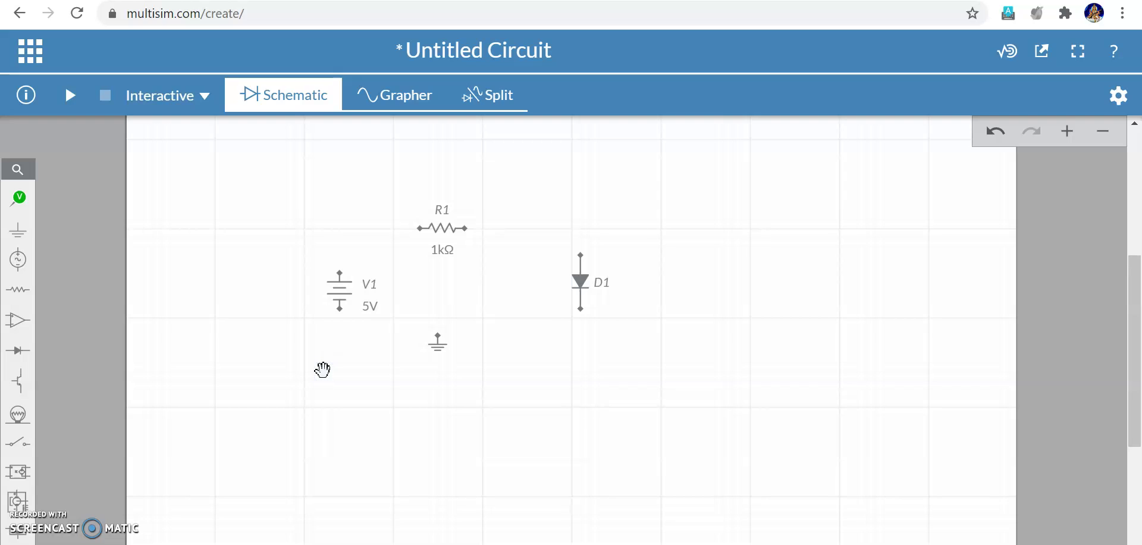
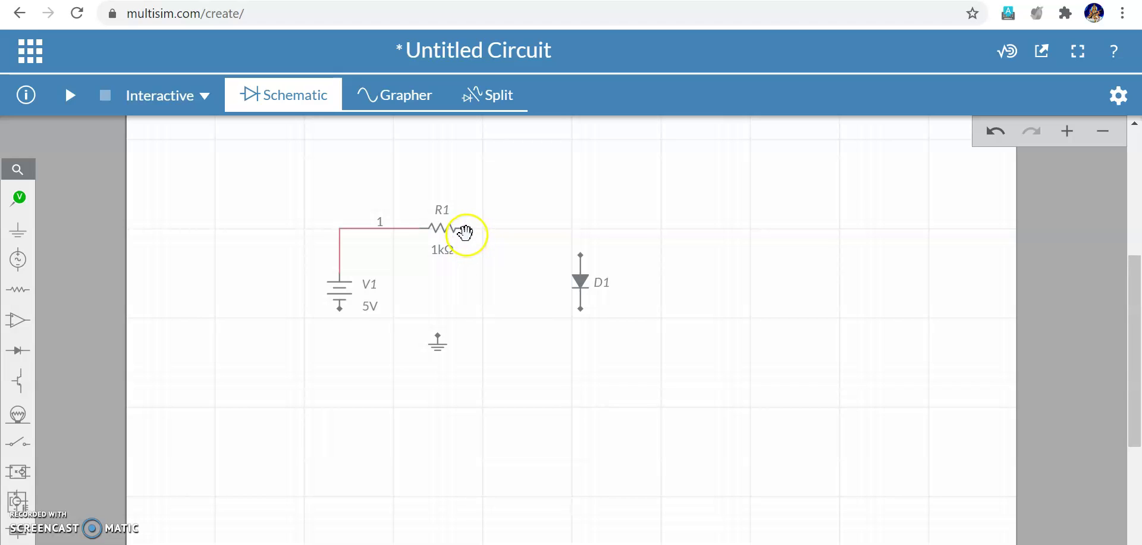
Wire the resistor's free right terminal to the diode's upper terminal
left_click(465, 233)
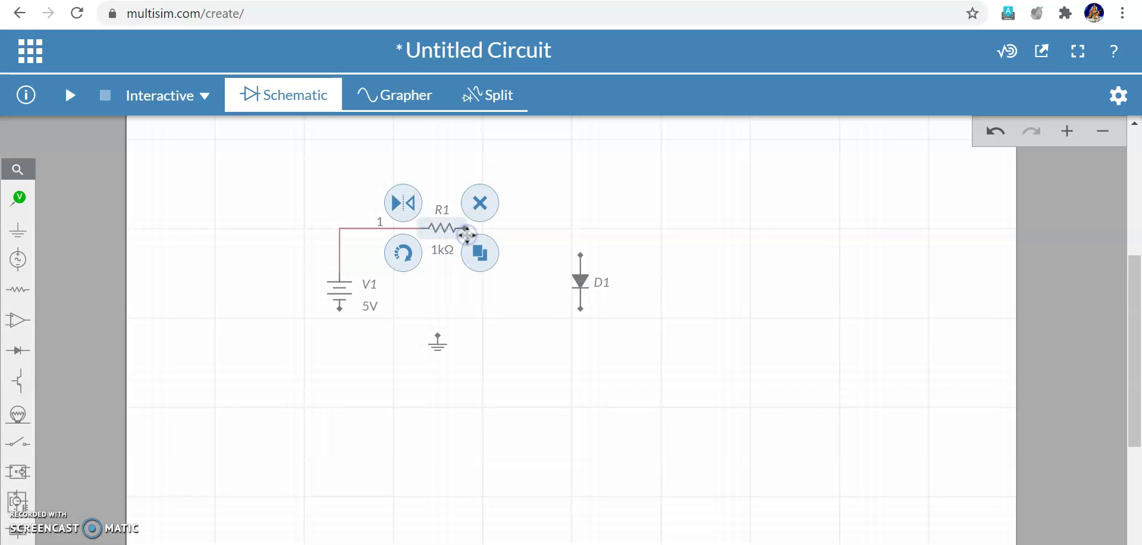
left_click(518, 232)
left_click(466, 233)
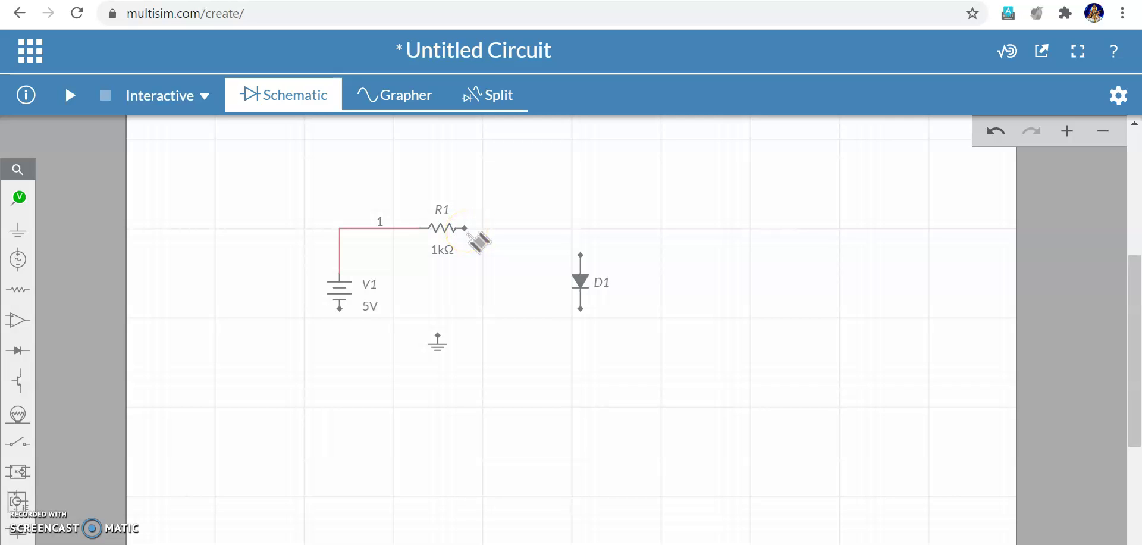
mouse_move(469, 232)
left_mouse_down()
mouse_move(566, 225)
mouse_move(581, 230)
mouse_move(581, 256)
left_mouse_up()
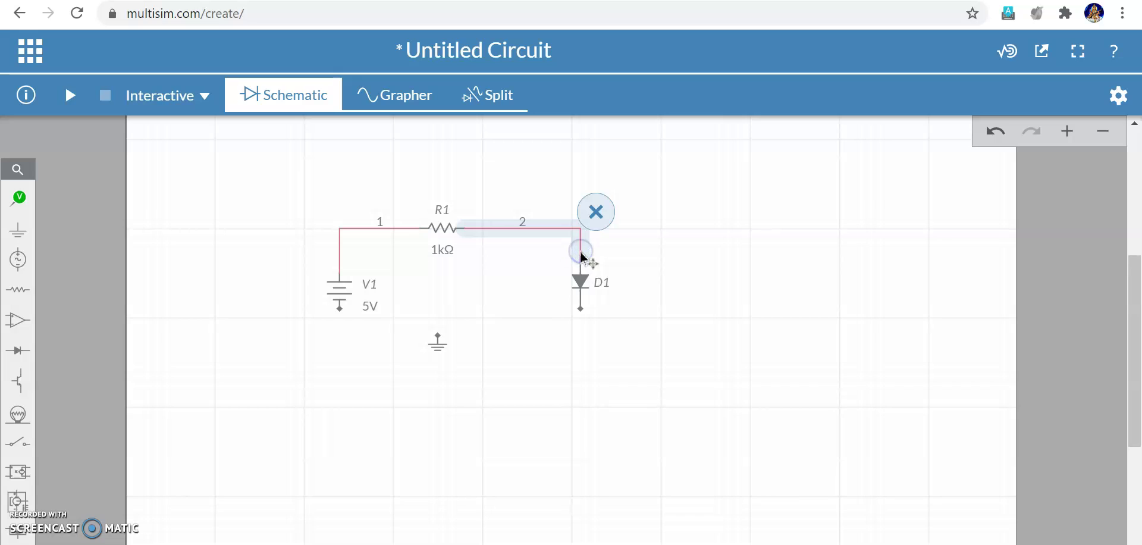
left_click(632, 248)
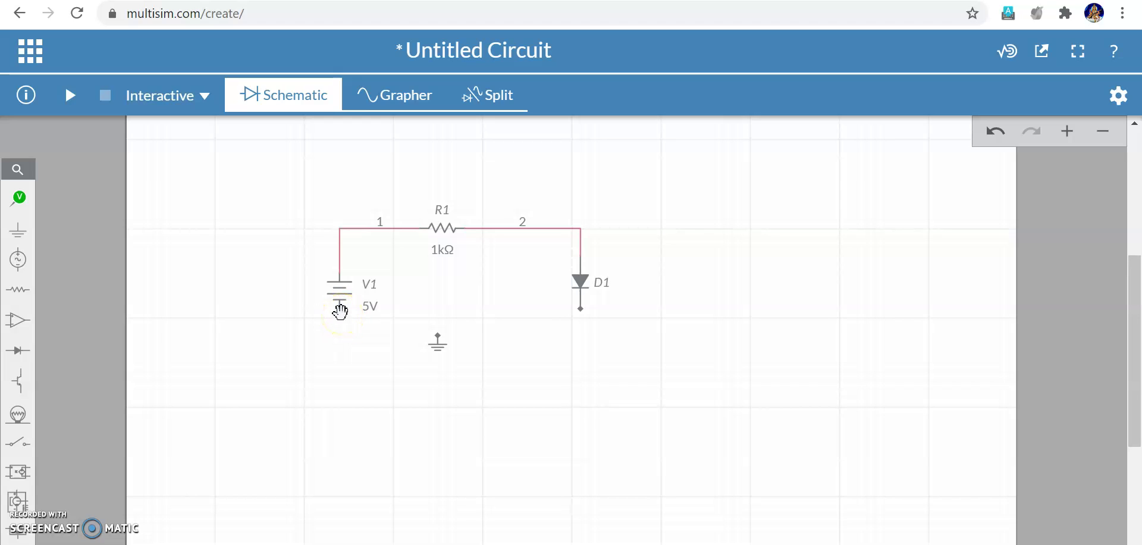
Wire the ground symbol to the lower terminal of the DC voltage source
left_click(436, 343)
left_click(517, 357)
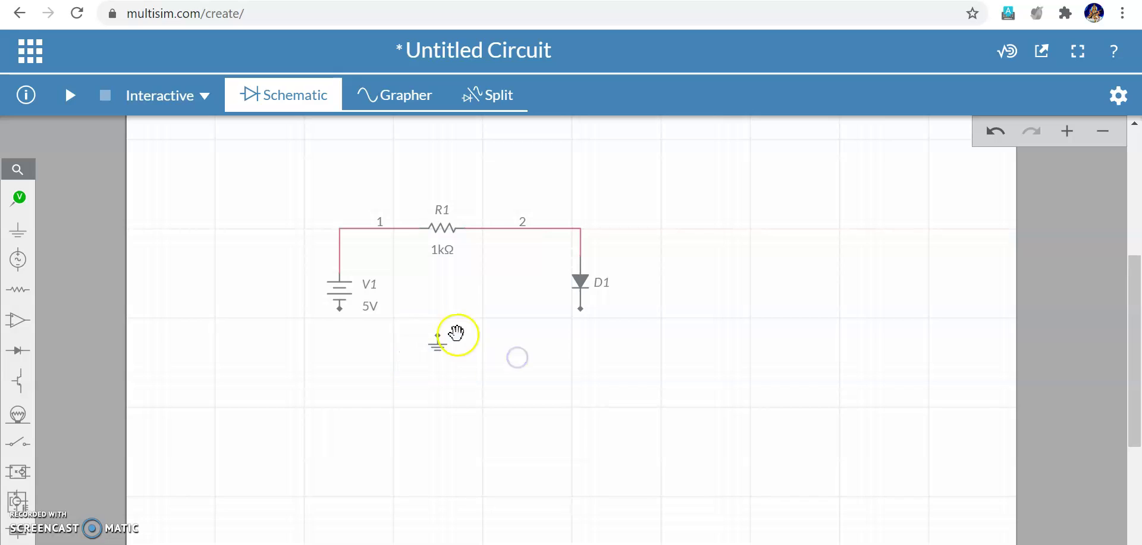
left_click(340, 308)
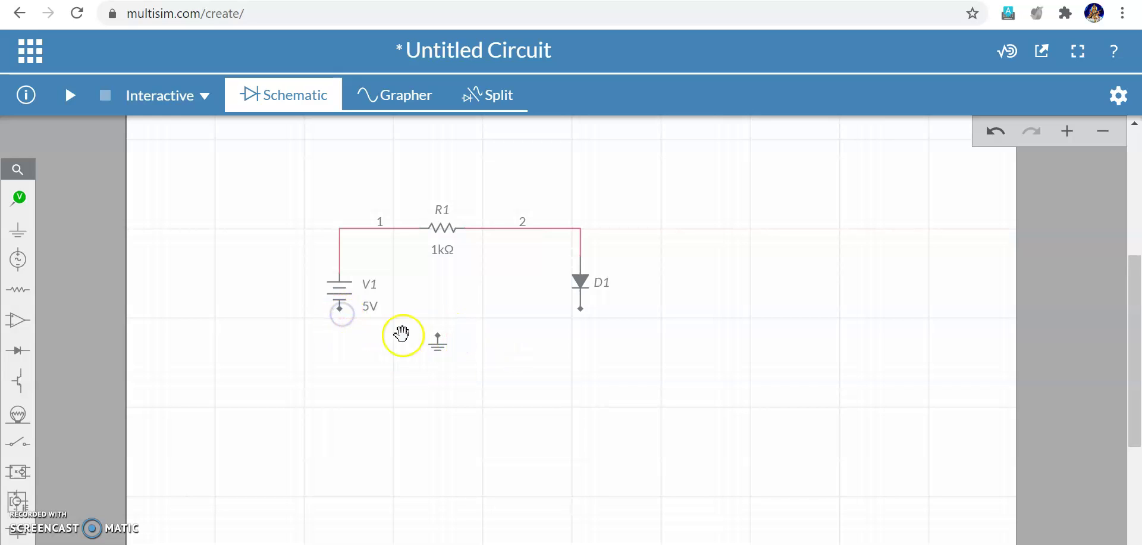
left_click(438, 336)
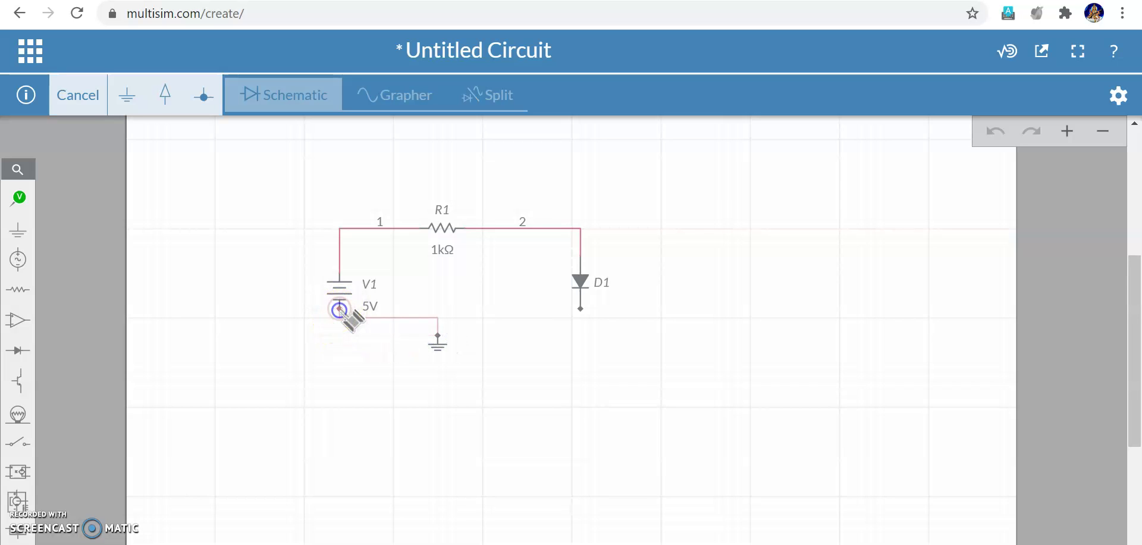
left_click(339, 309)
left_click_drag(542, 305, 582, 317)
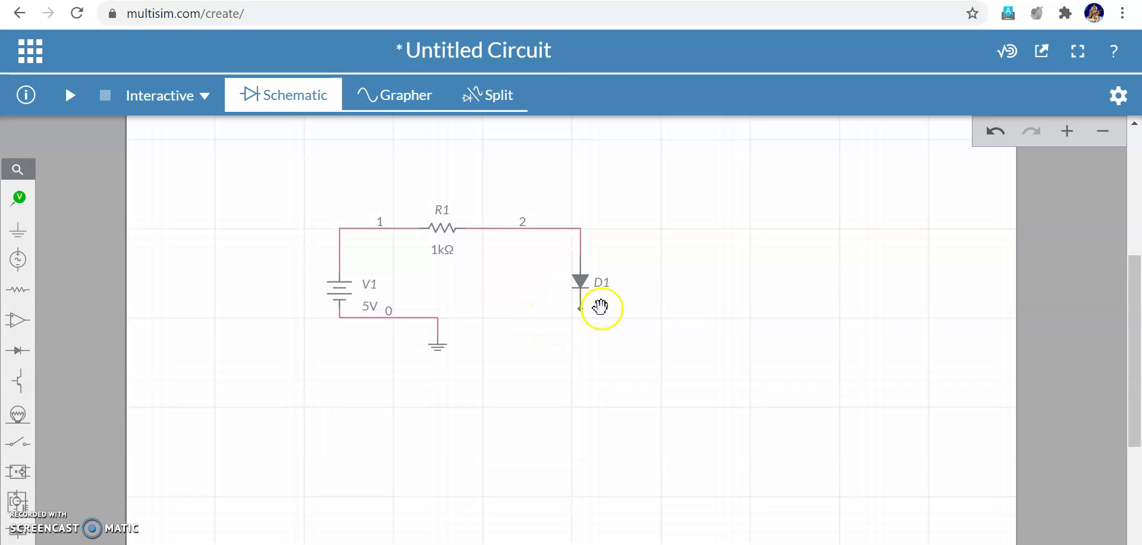
Wire the diode's lower terminal to the node joining the ground symbol and the voltage source
left_click(581, 309)
left_click(438, 317)
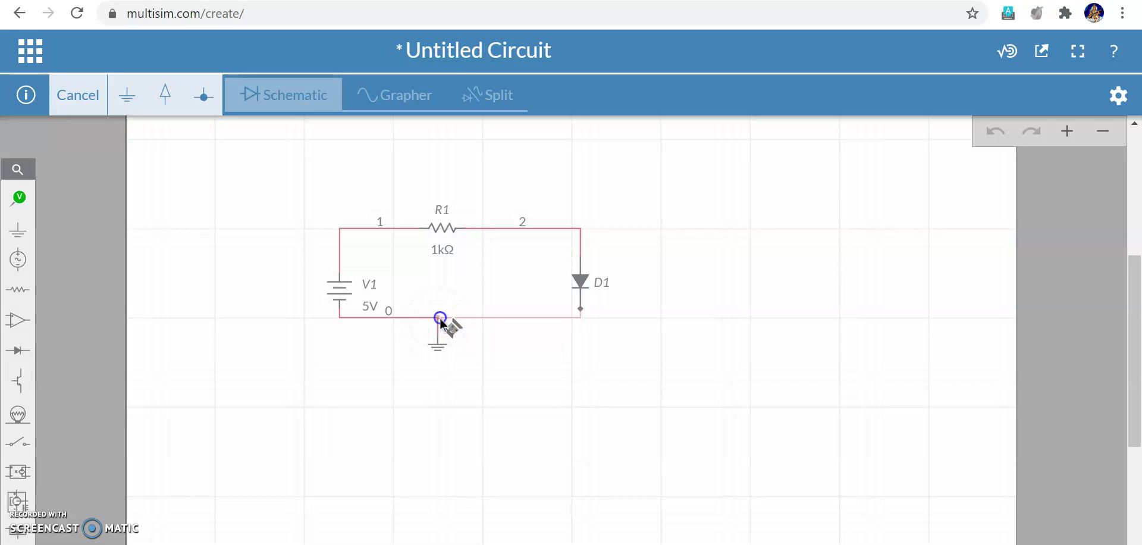
left_click(524, 358)
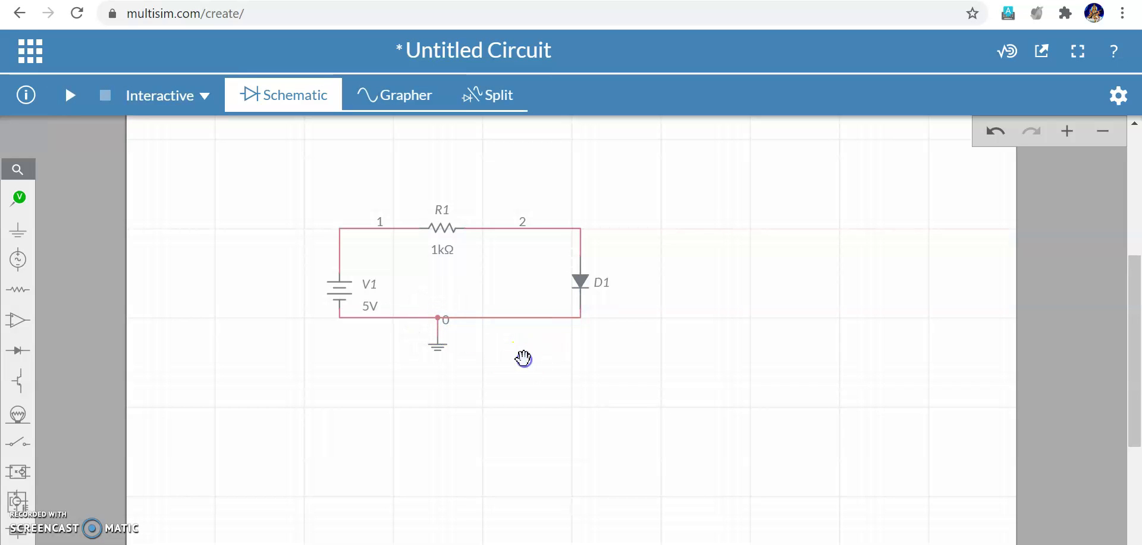
left_click(246, 307)
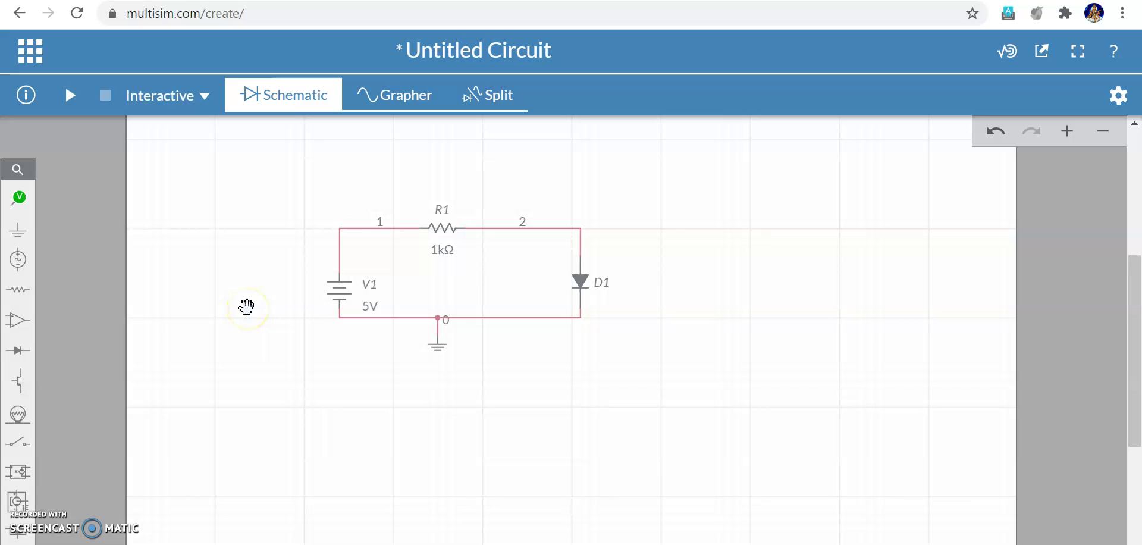
left_click(515, 360)
left_click(384, 356)
left_click(367, 249)
left_click(341, 320)
left_click(375, 280)
left_click(416, 293)
left_click(541, 265)
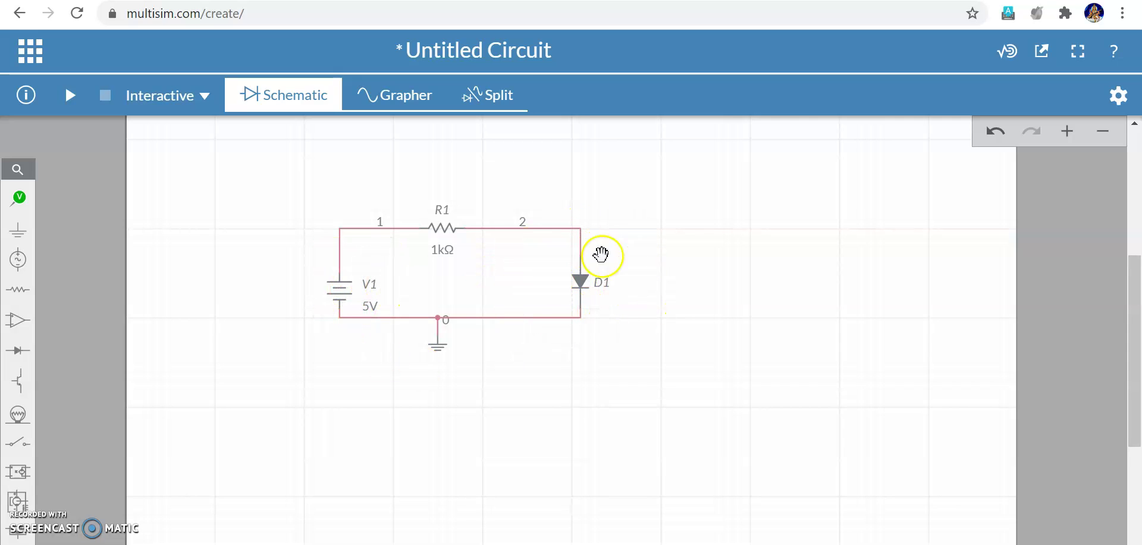
Rename the diode's ID to Diode1
left_click(587, 289)
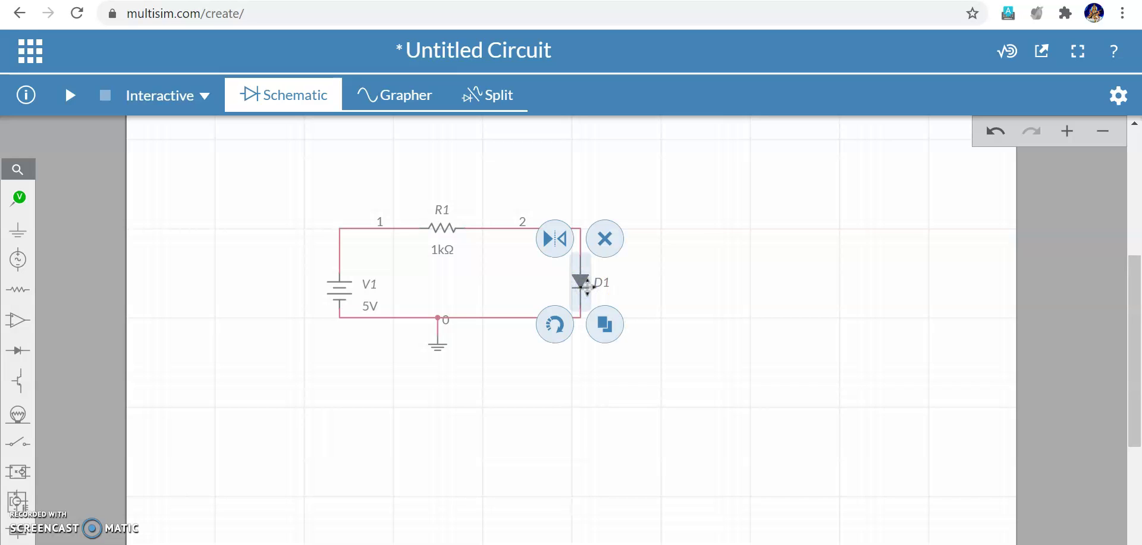
left_click(666, 272)
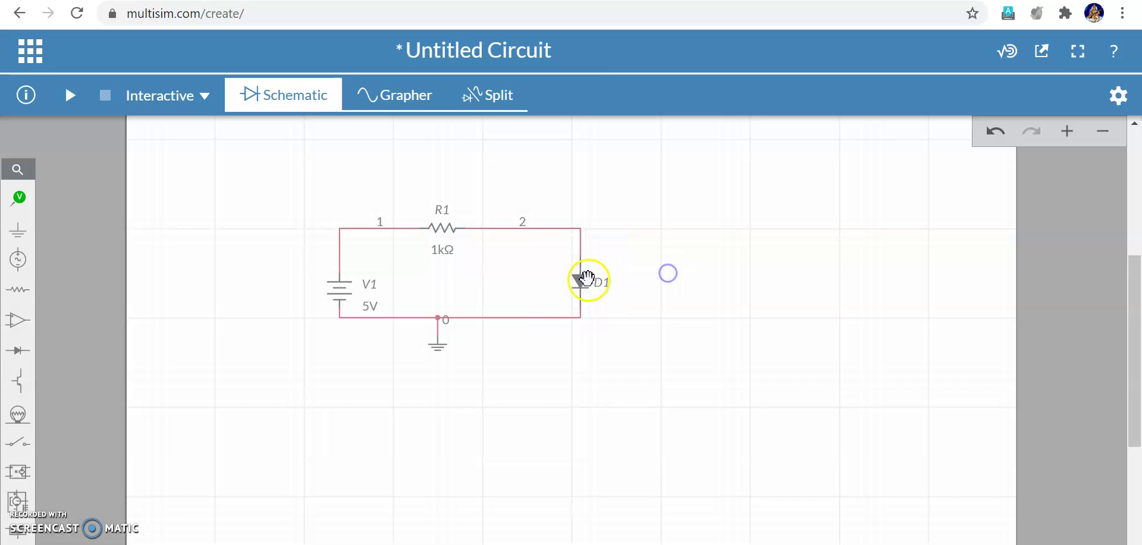
left_click(576, 283)
left_click(479, 280)
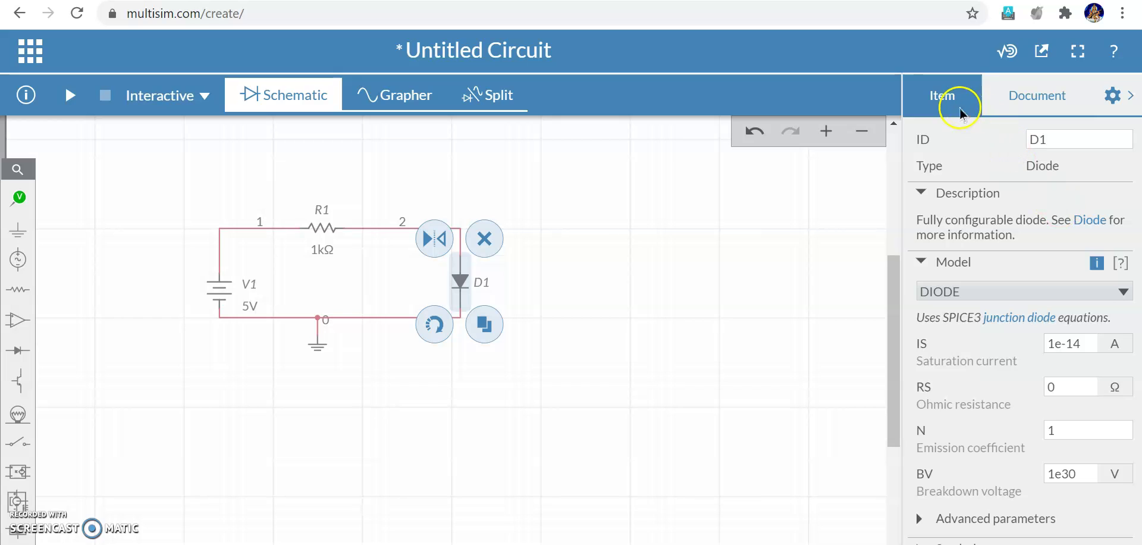
left_click(1057, 137)
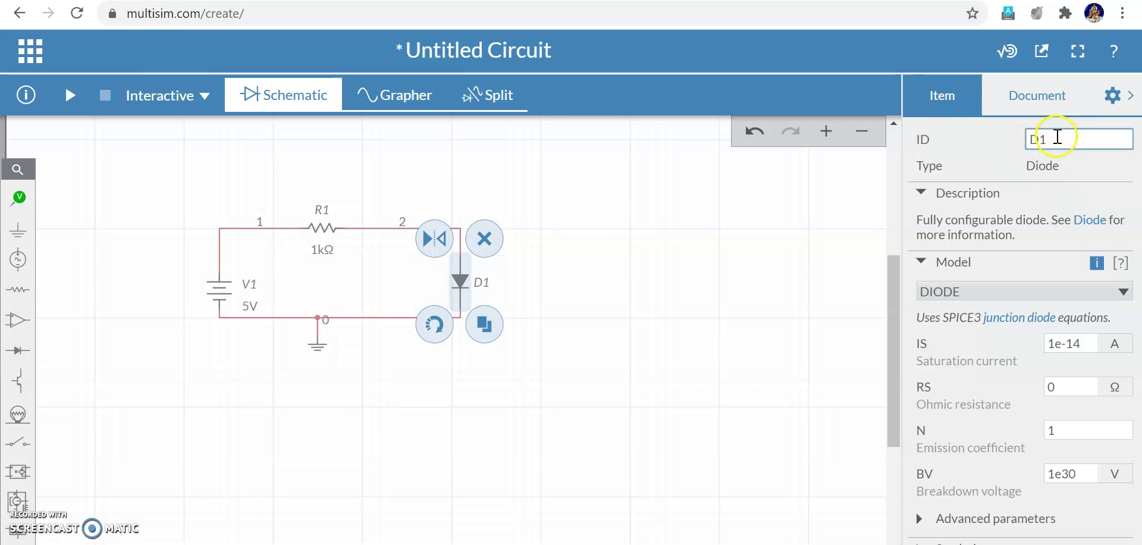
double_click(1057, 138)
key("BackSpace")
type("Diode")
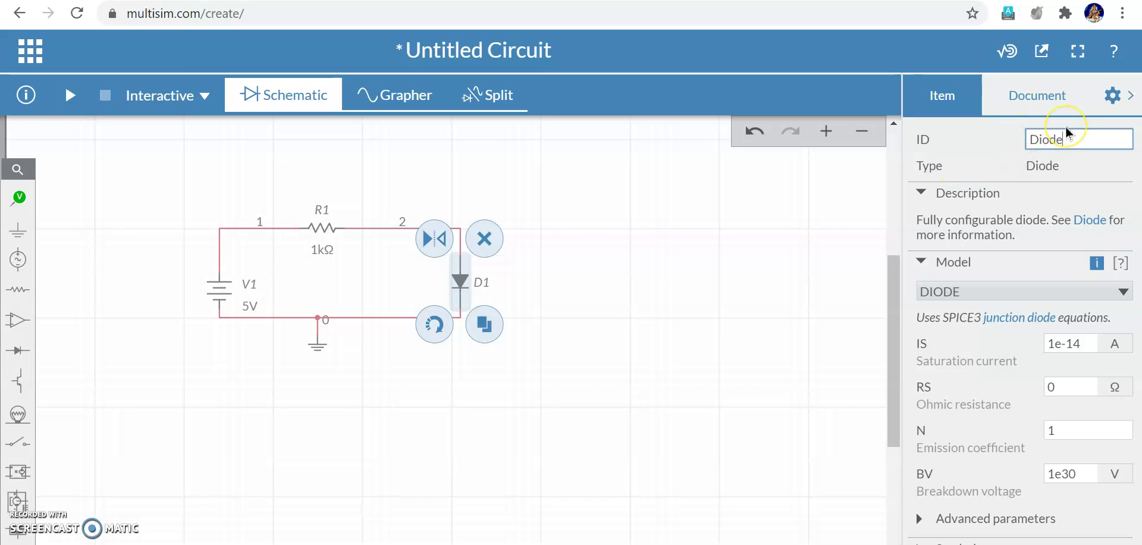
type(" 1")
key("BackSpace")
key("BackSpace")
left_click(714, 244)
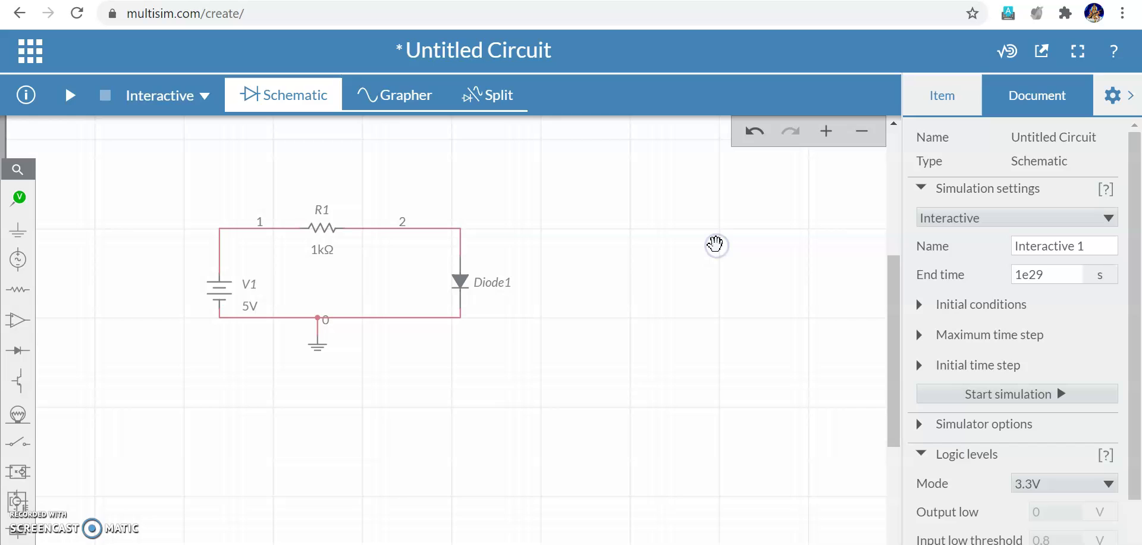
Set the diode's junction potential VJ to 0.7 V in its advanced model parameters
left_click(461, 285)
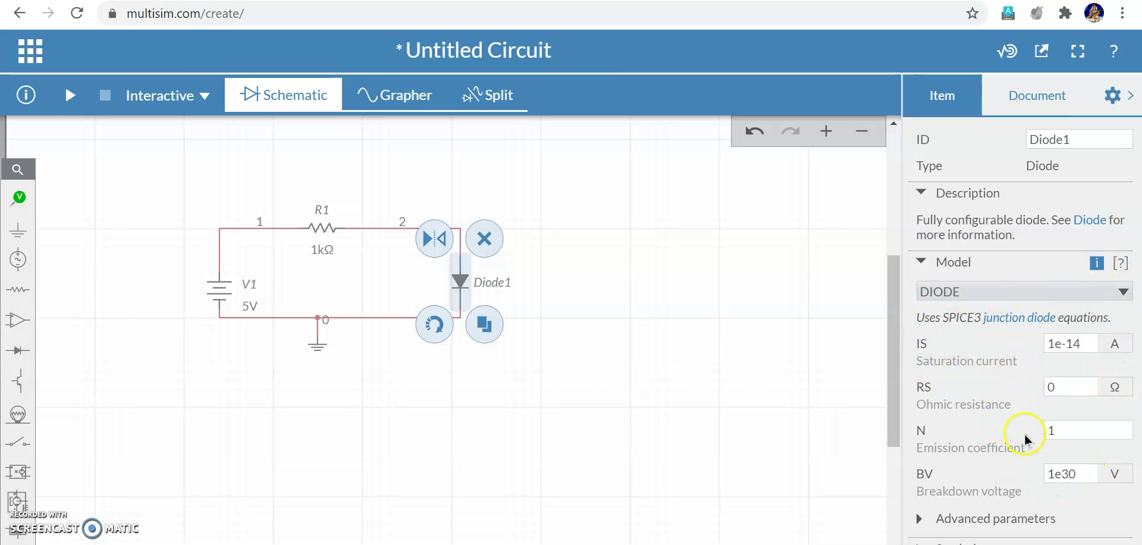
left_click(1083, 481)
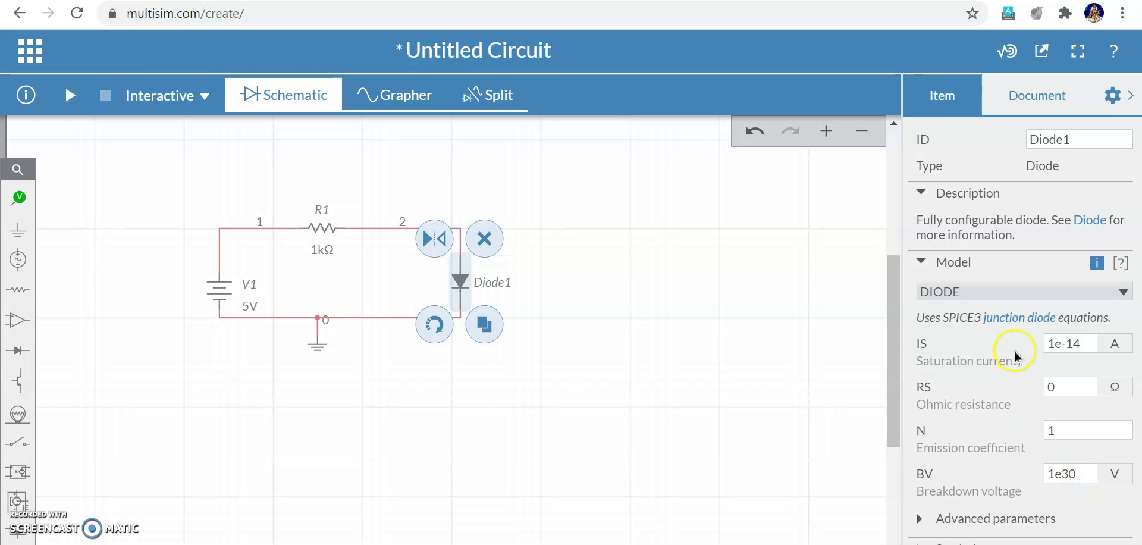
left_click(1075, 341)
left_click(957, 519)
scroll(956, 519, "down", 6)
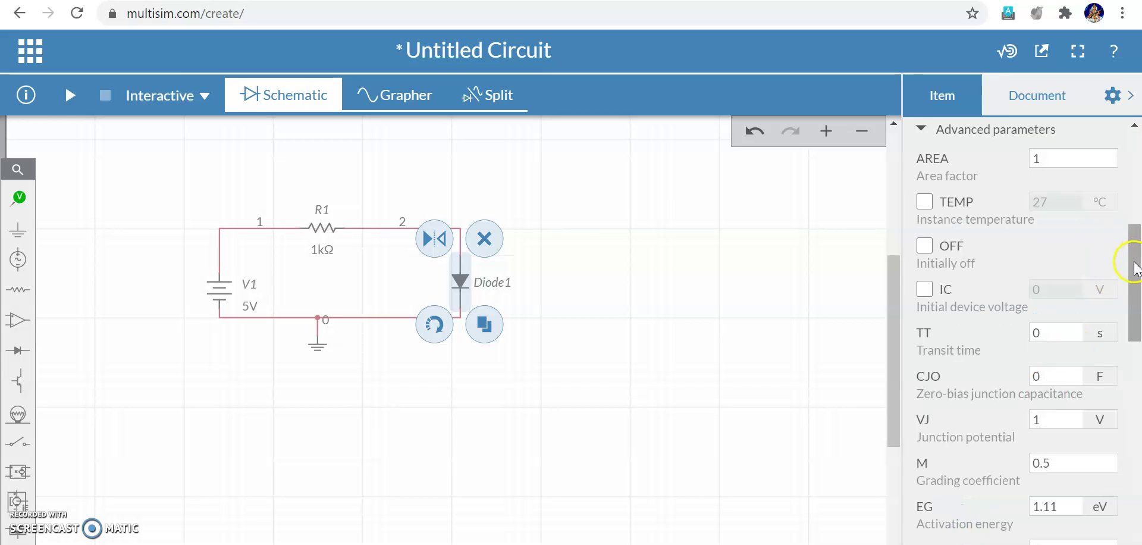
scroll(1133, 257, "down", 1)
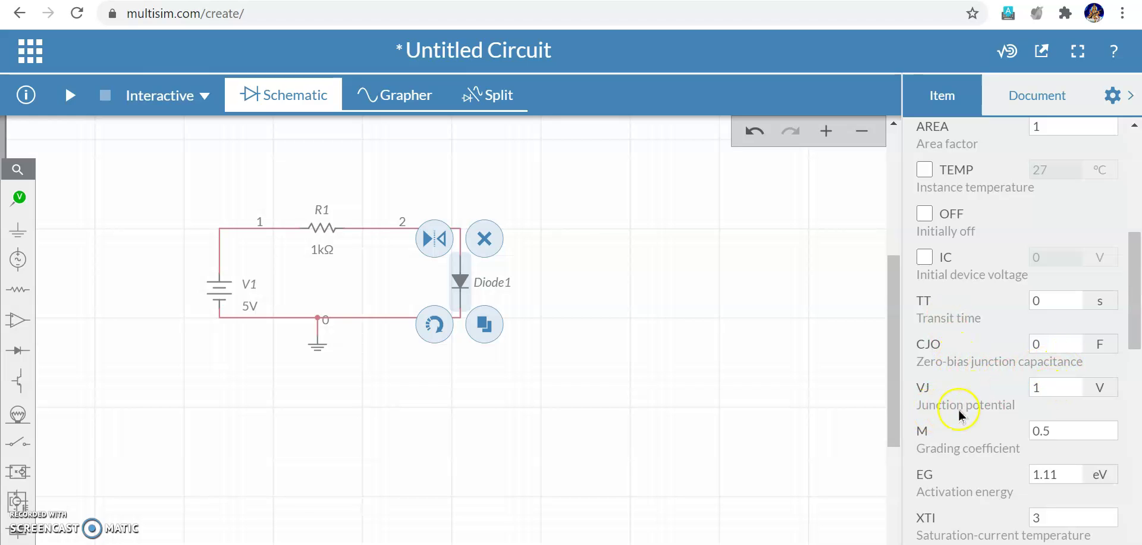
left_click(1045, 387)
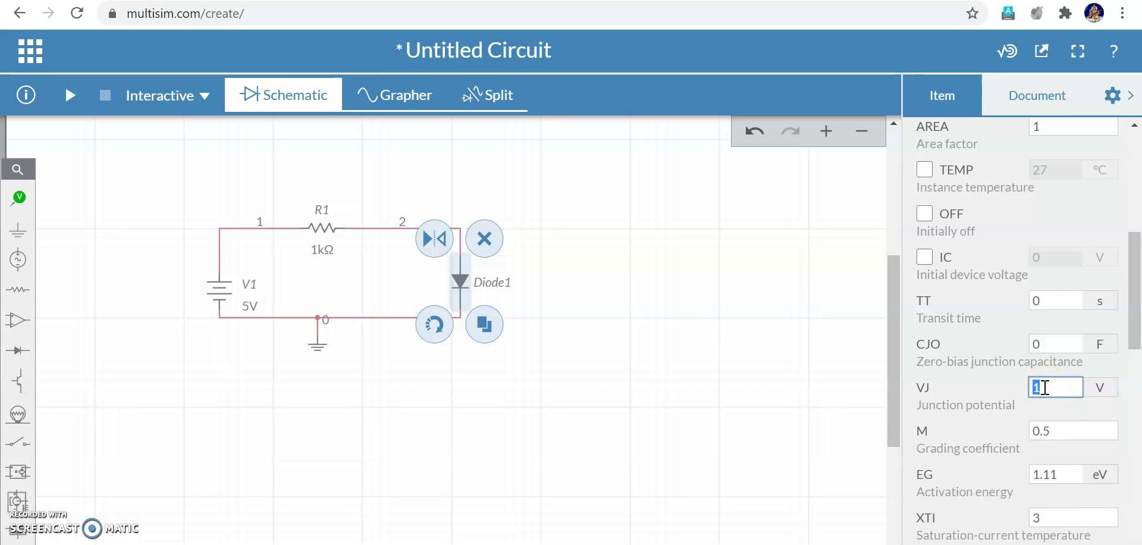
key("BackSpace")
type("0")
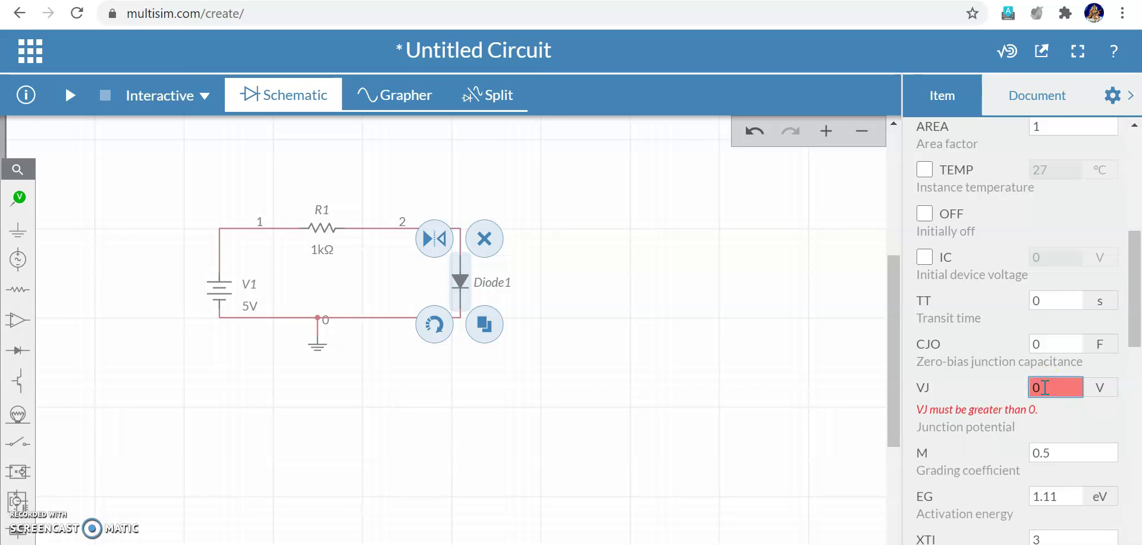
type(".7")
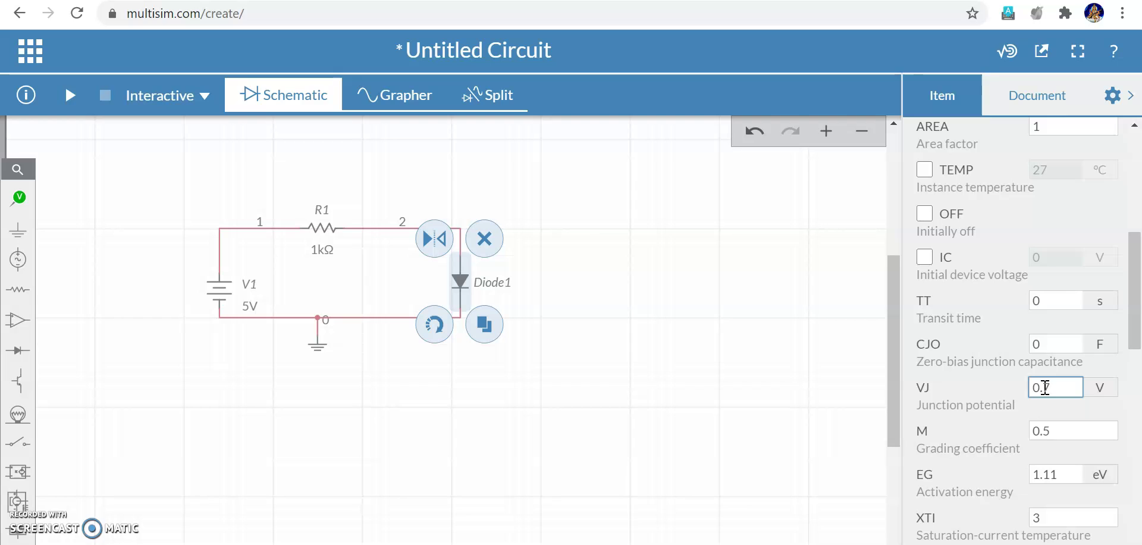
left_click(1137, 348)
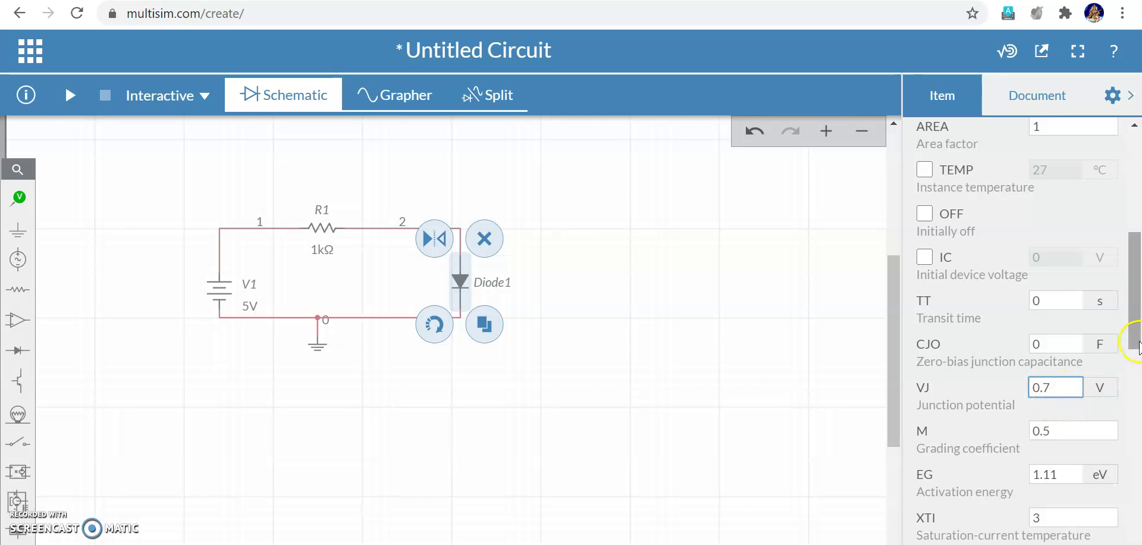
Review the diode's basic and advanced model parameters, including the junction potential, and leave its properties
left_click_drag(1136, 337, 1136, 315)
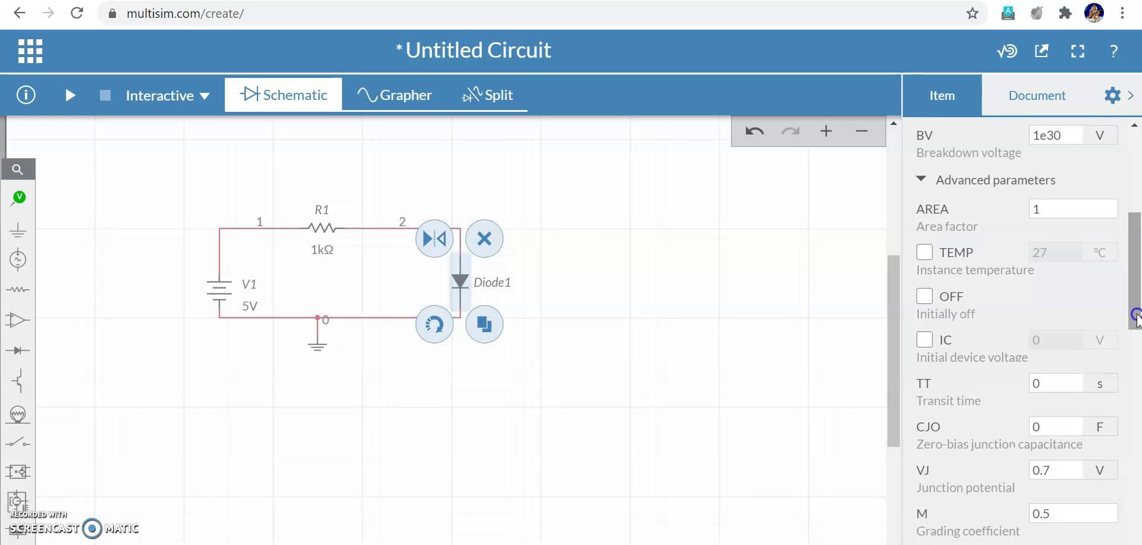
left_click(923, 180)
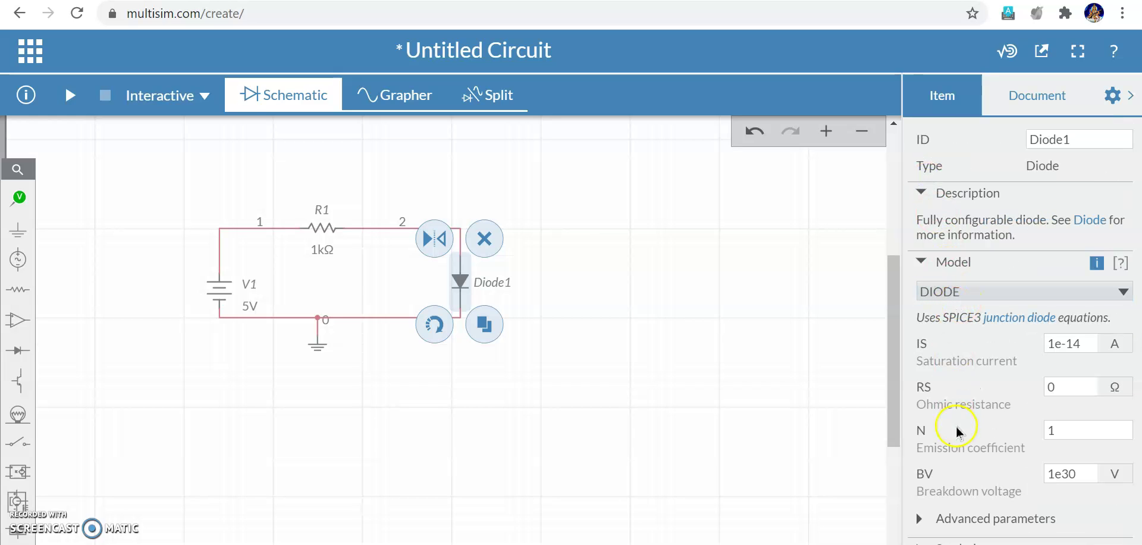
left_click(919, 518)
left_click_drag(1135, 247, 1137, 273)
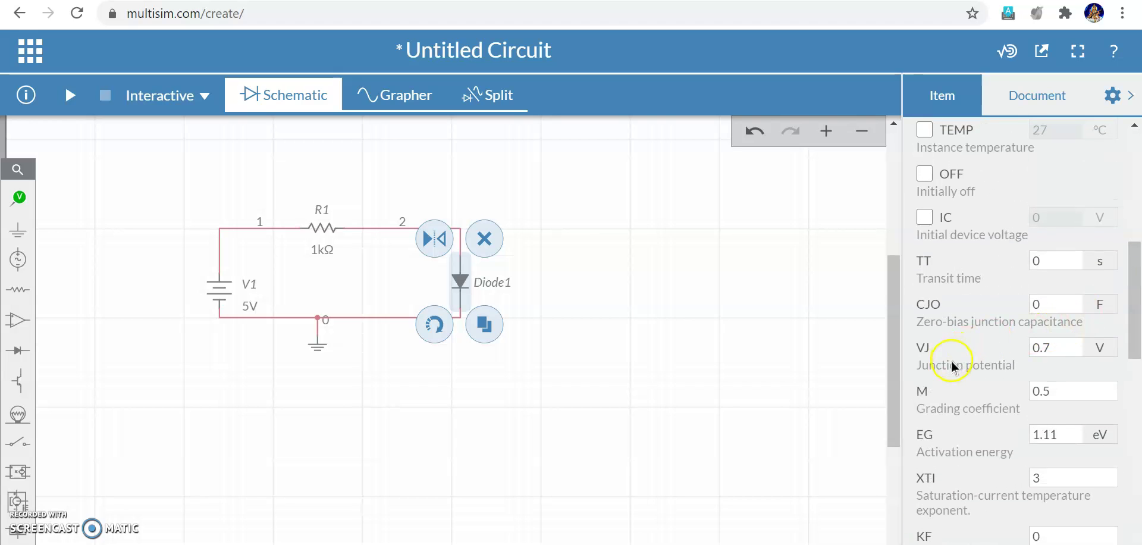
left_click(1058, 345)
left_click(609, 322)
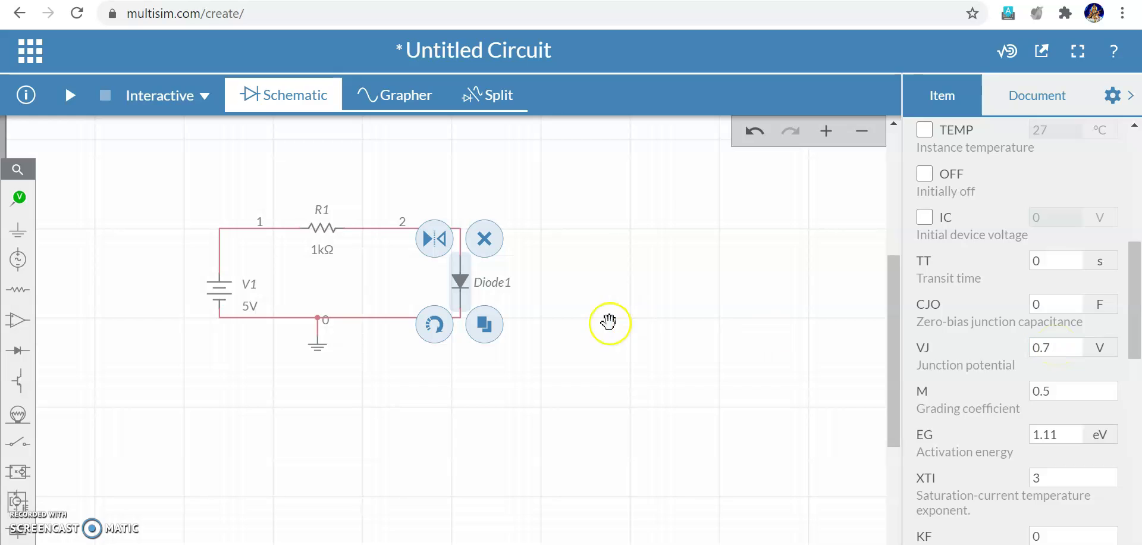
left_click(723, 313)
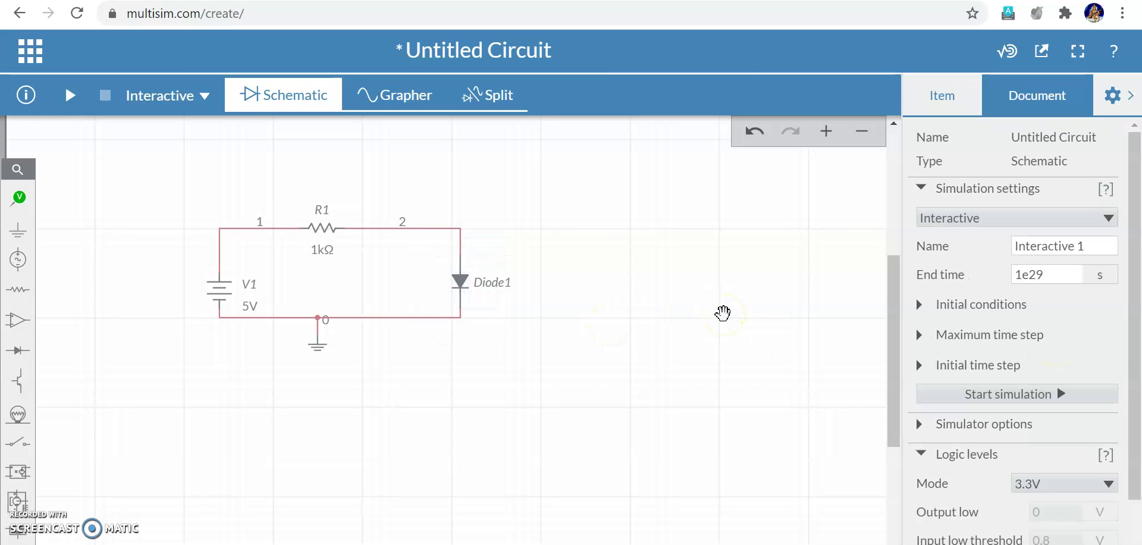
Rename the DC voltage source's ID to Voltage
left_click(224, 294)
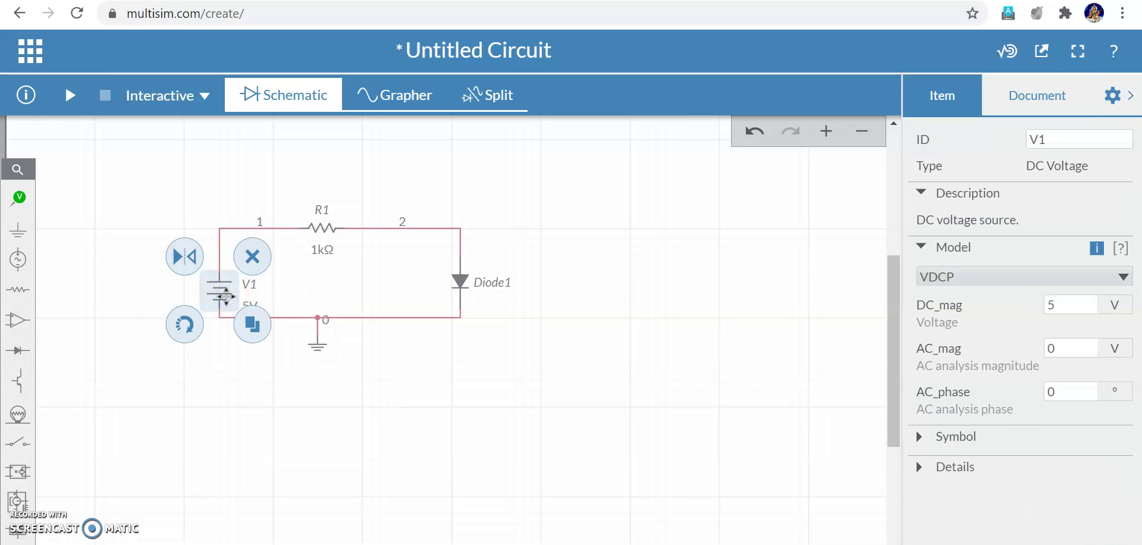
left_click(284, 293)
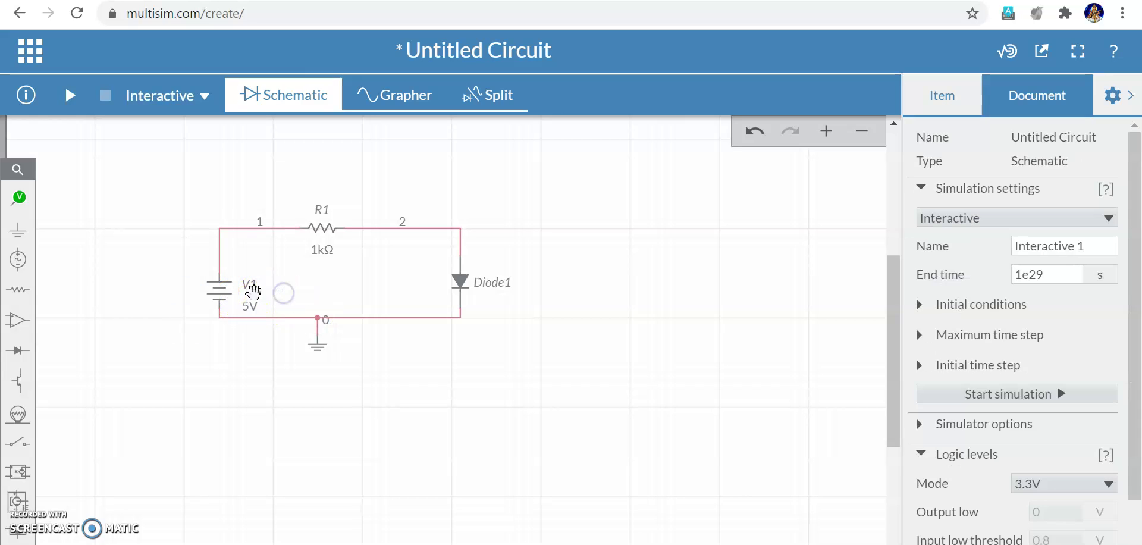
left_click(219, 291)
left_click(1049, 140)
double_click(1049, 141)
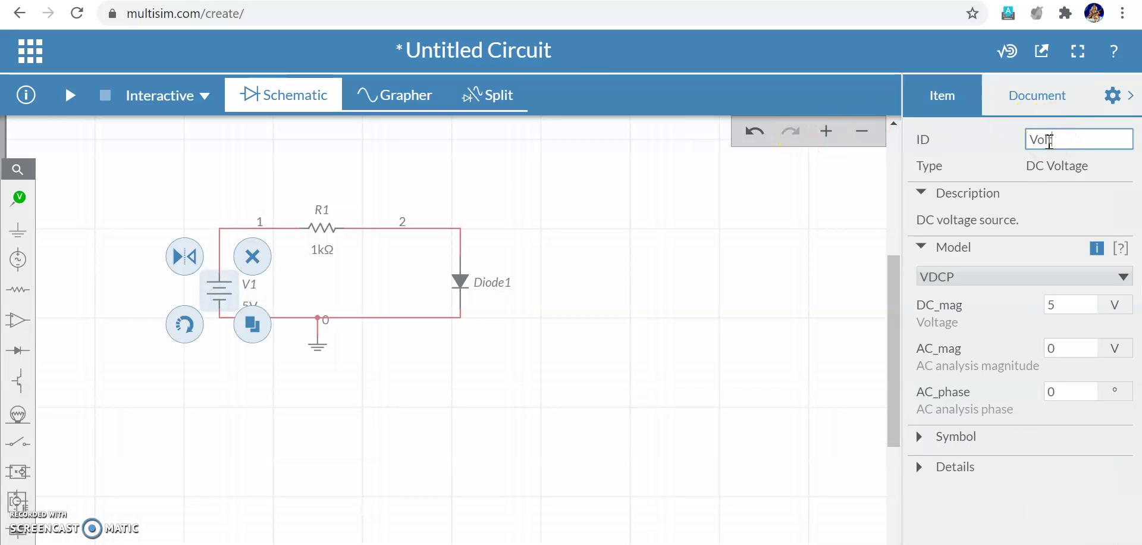
left_click(698, 308)
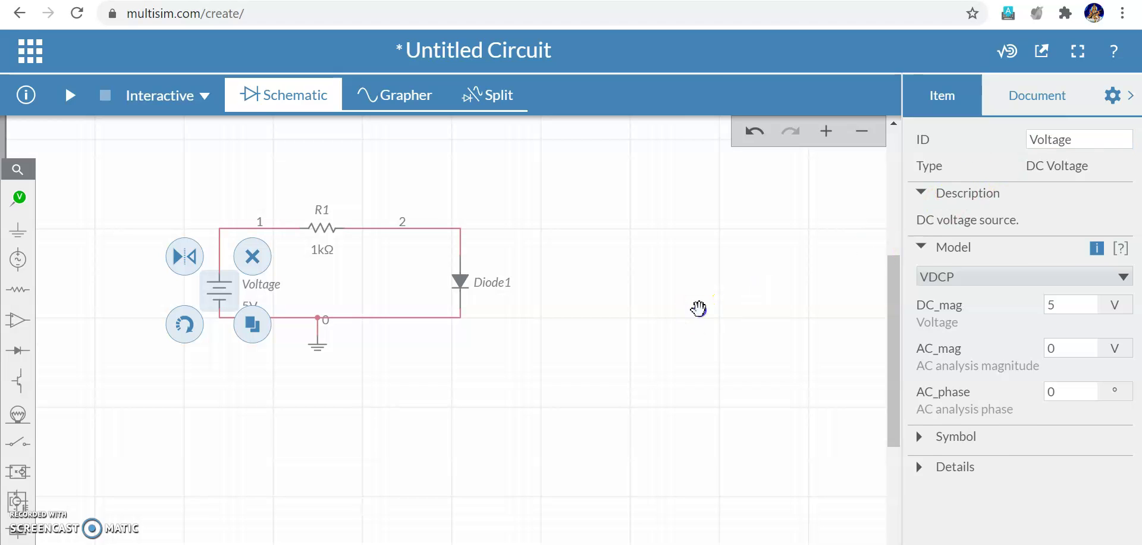
Scale the DC source's voltage up to 500 V in tenfold steps and back down to 5.00 V
left_click(247, 290)
left_click(251, 307)
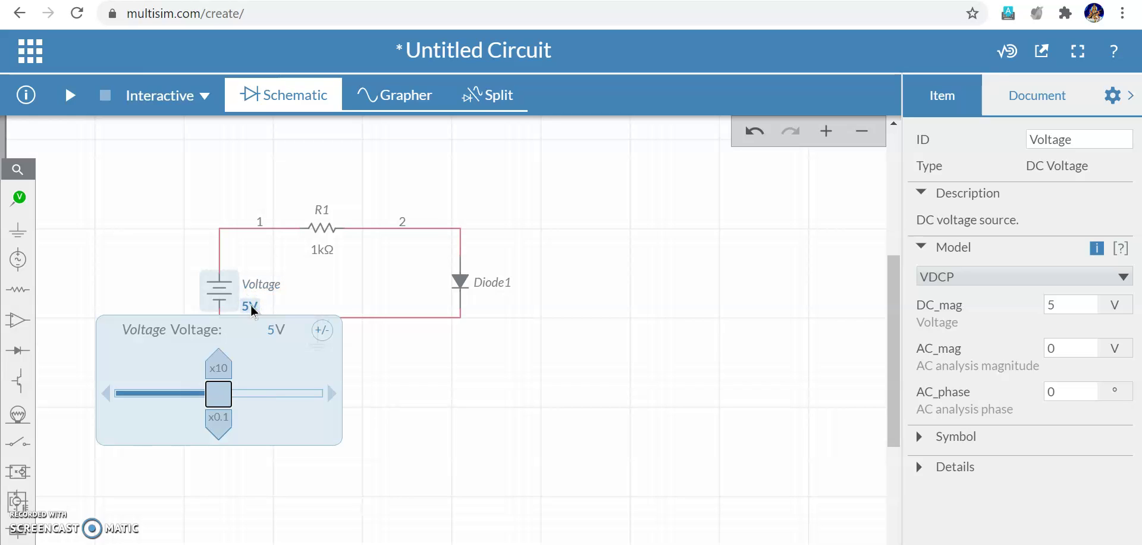
left_click(216, 431)
left_click(218, 392)
left_click(218, 364)
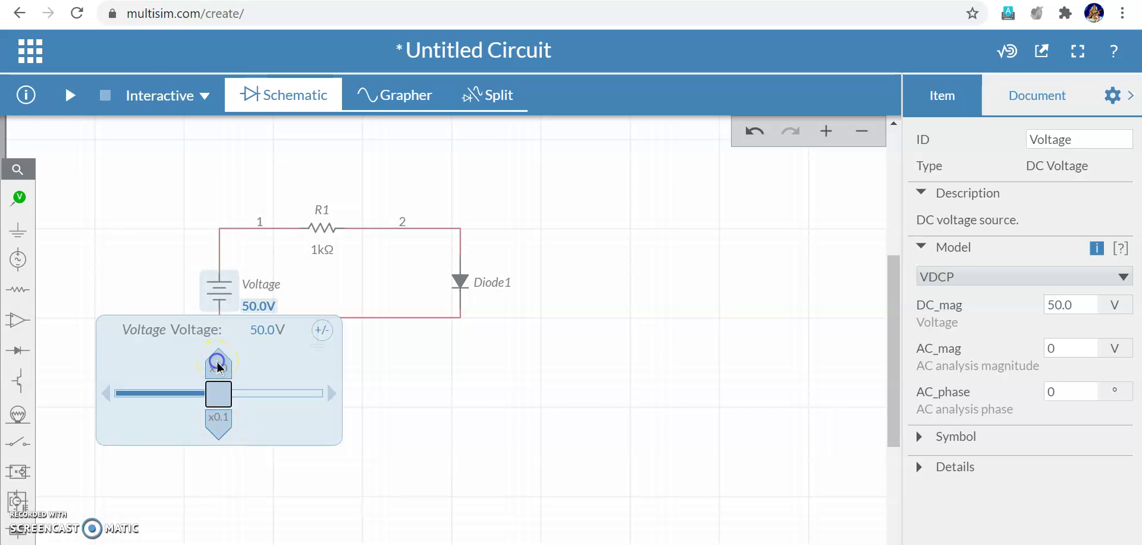
left_click(218, 364)
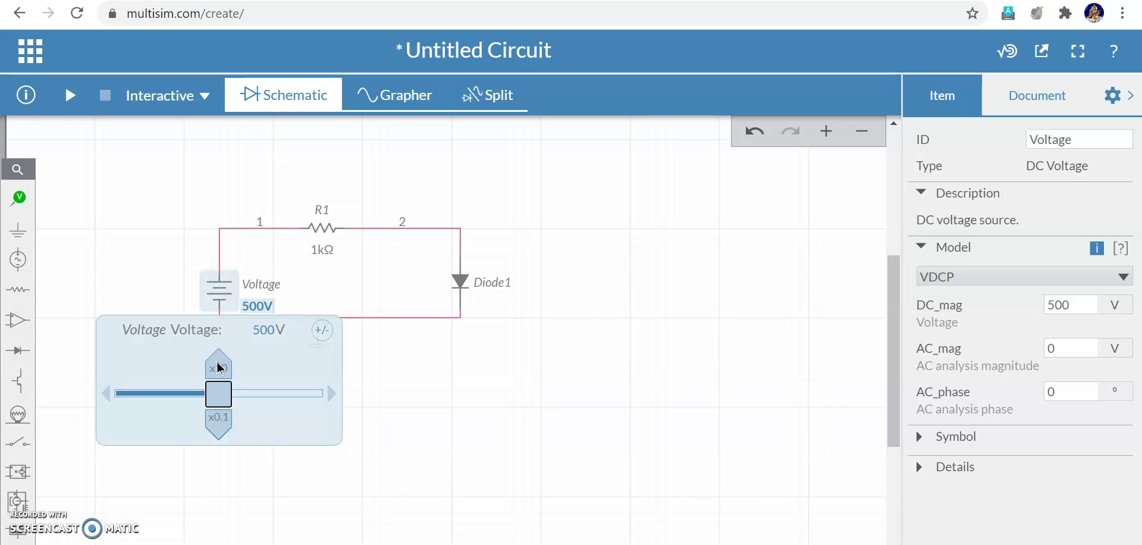
left_click(219, 364)
left_click(218, 417)
left_click(219, 418)
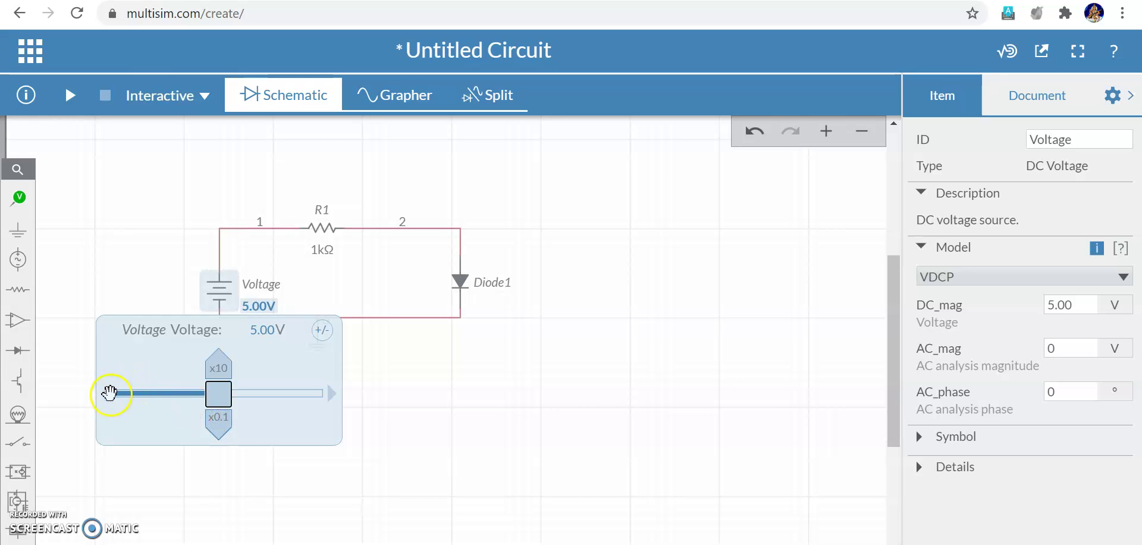
left_click(397, 396)
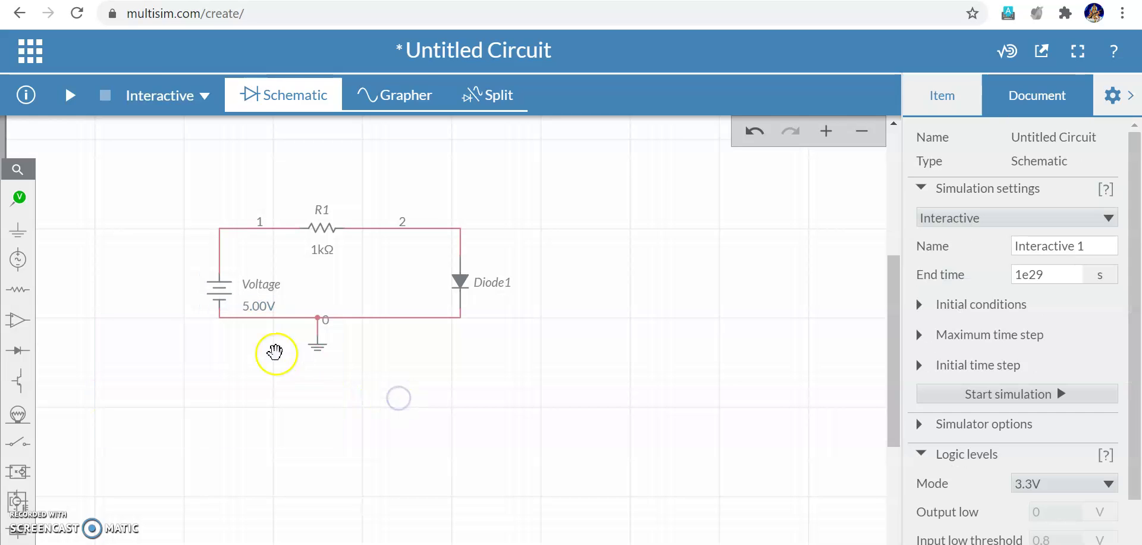
Lower the DC source's voltage in small increments to 4.55 V
left_click(257, 308)
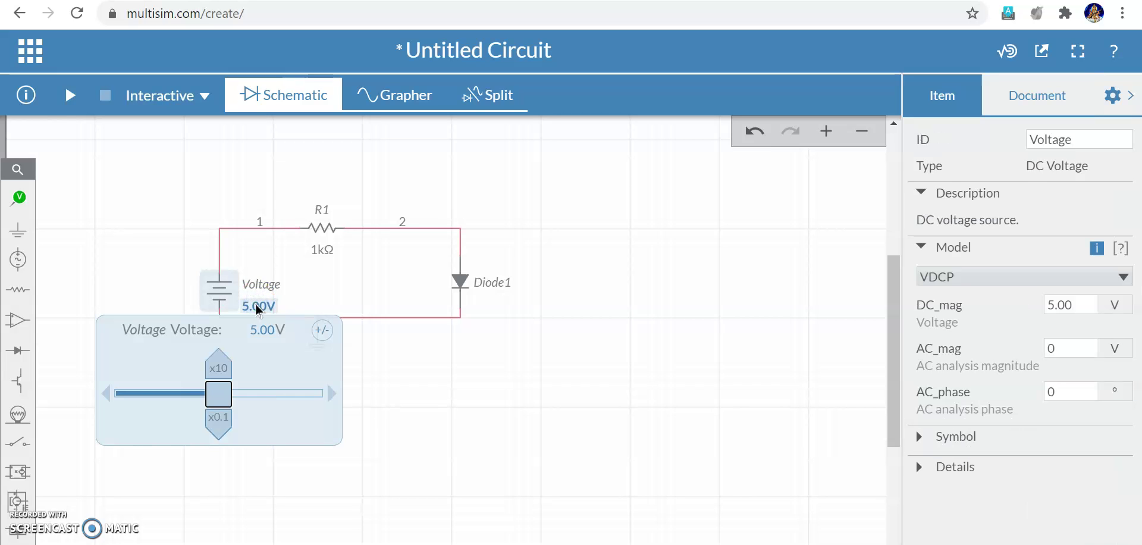
left_click(106, 395)
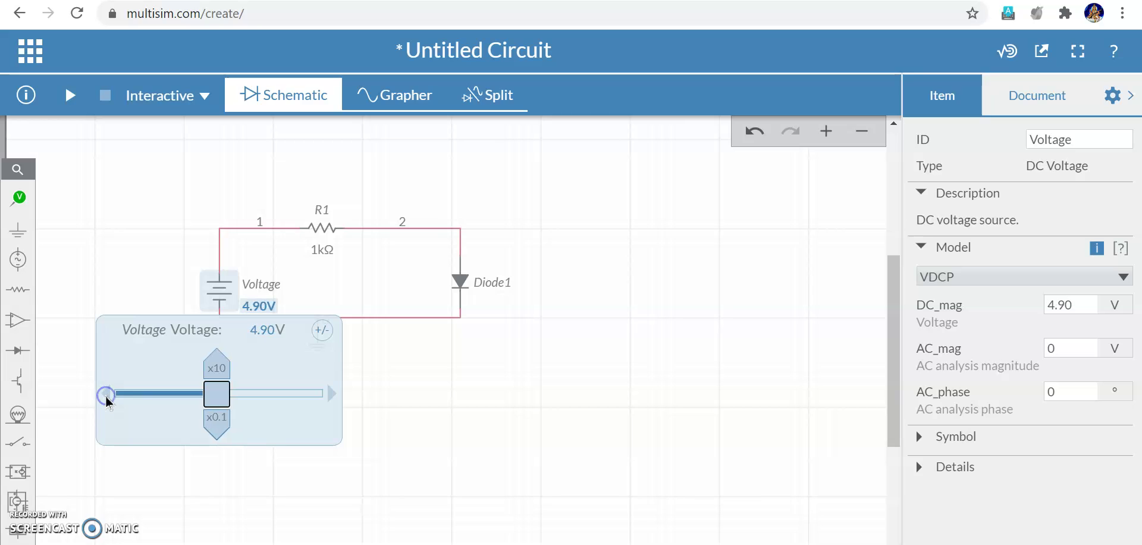
left_click(105, 395)
left_click(105, 396)
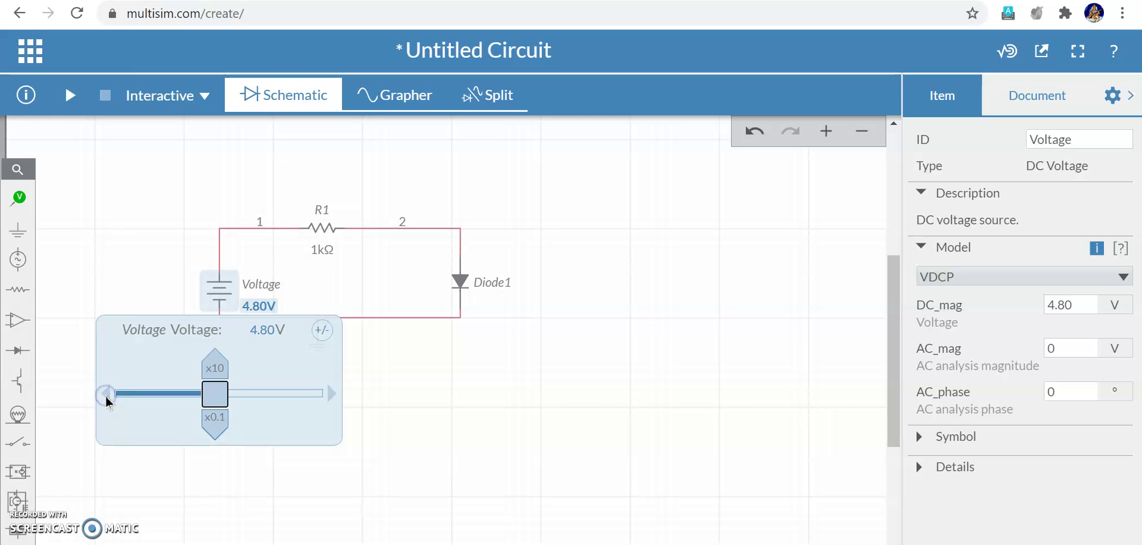
left_click(106, 395)
left_click(106, 396)
left_click(106, 395)
left_click(106, 396)
left_click(106, 396)
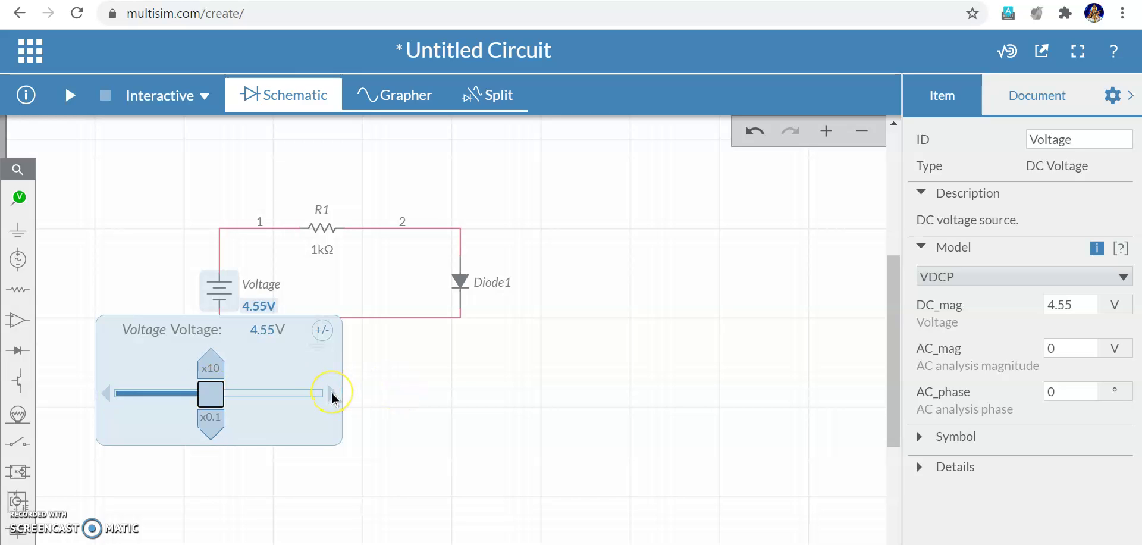
Raise the DC source's voltage in small increments to 4.90 V
left_click(332, 393)
left_click(332, 392)
left_click(332, 392)
left_click(332, 393)
left_click(332, 393)
left_click(332, 393)
left_click(332, 393)
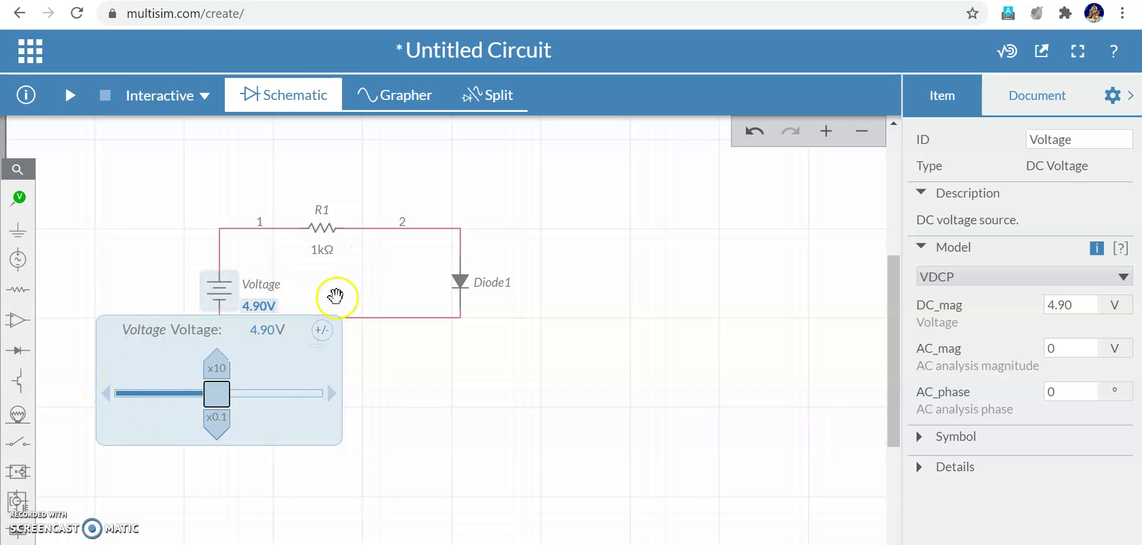
Place a combined voltage and current probe on the wire between the resistor and the diode, just above Diode1
left_click(469, 242)
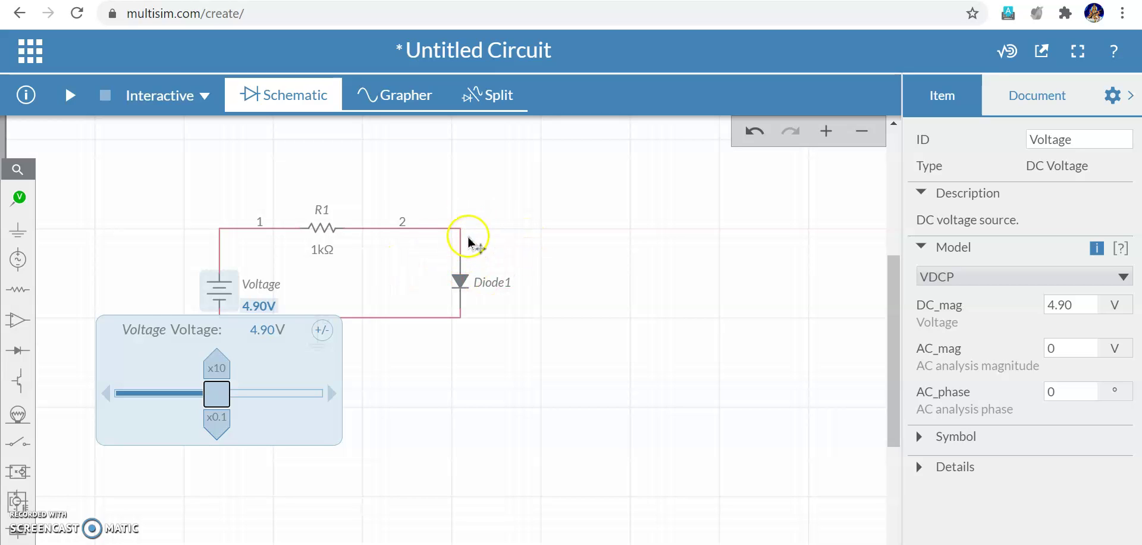
left_click(17, 203)
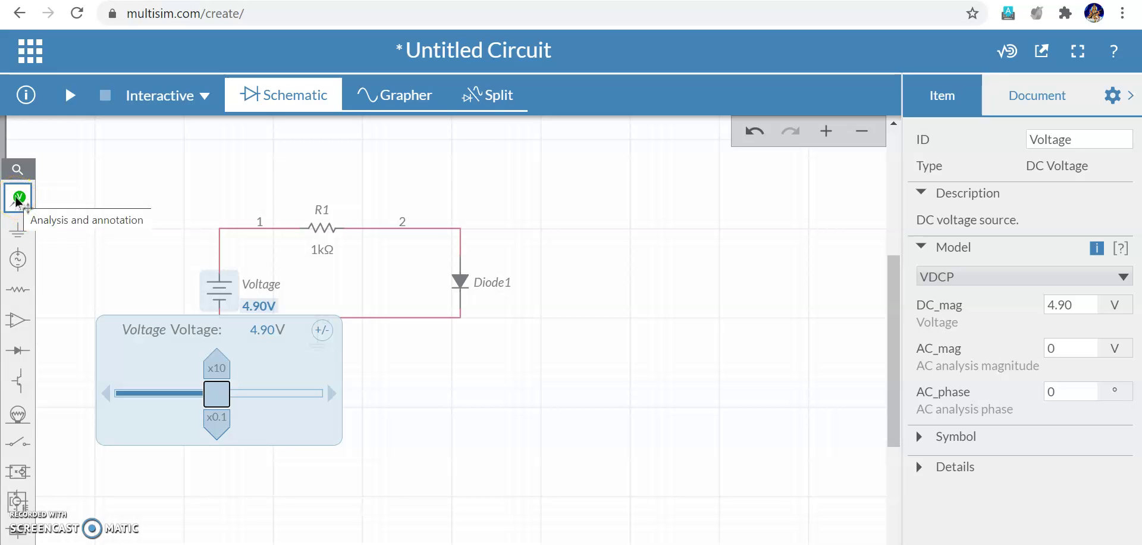
left_click(17, 203)
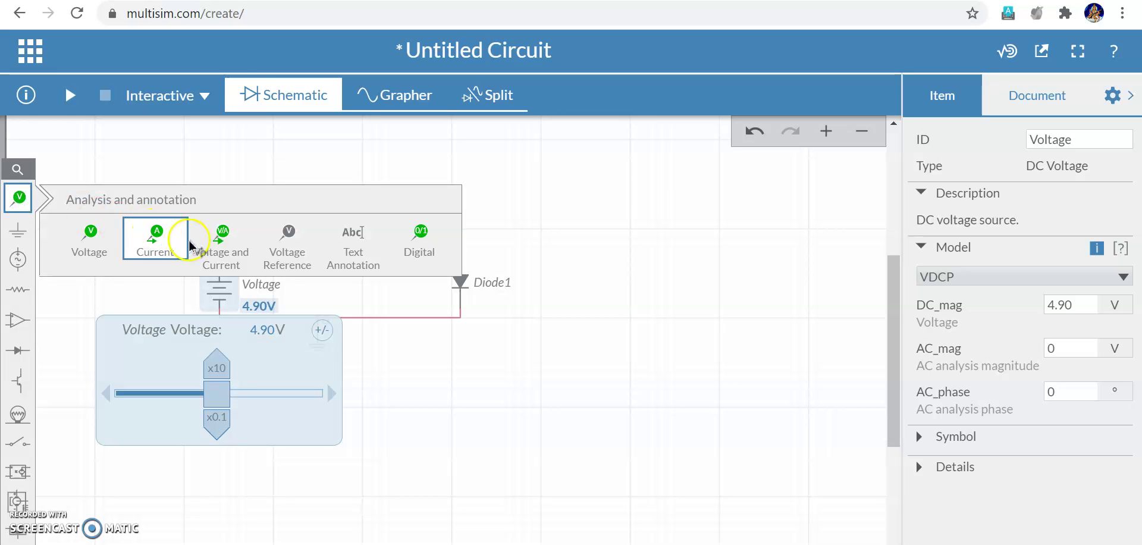
left_click(220, 241)
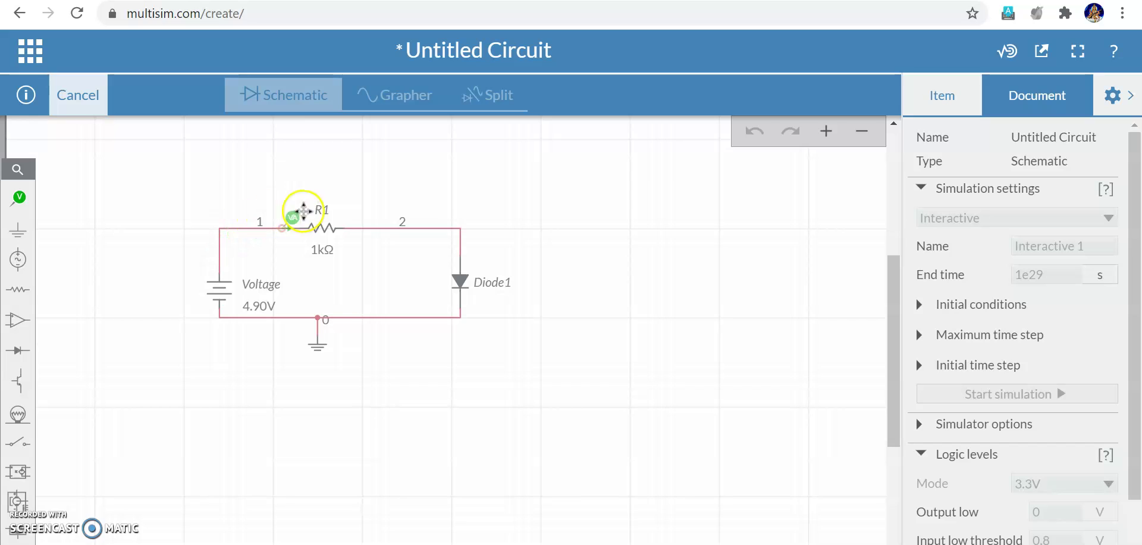
left_click(480, 223)
left_click(581, 272)
left_click(468, 228)
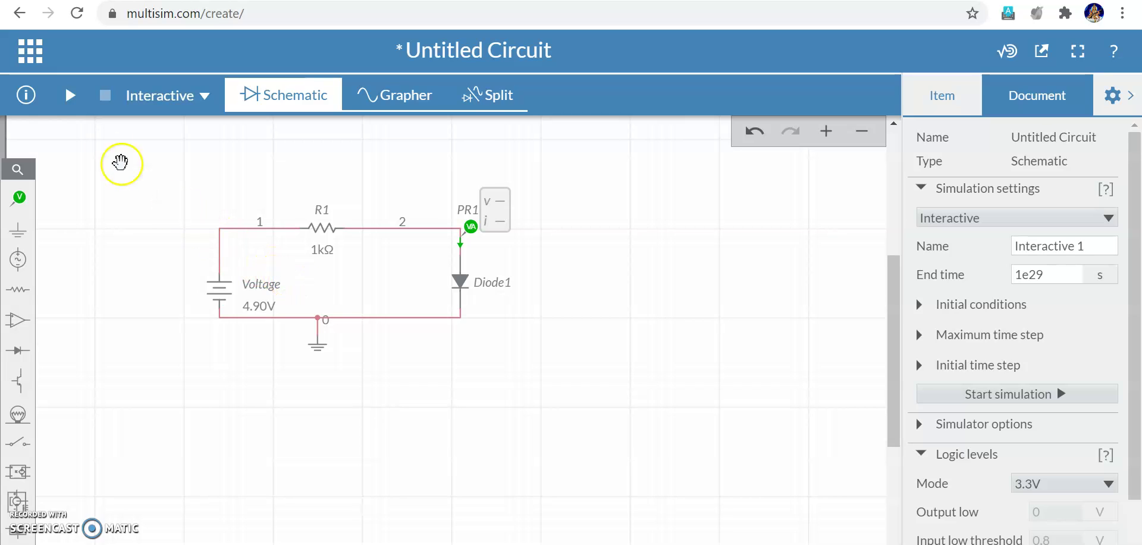
Run the interactive simulation to read the probe's voltage and current, and pause it
left_click(69, 105)
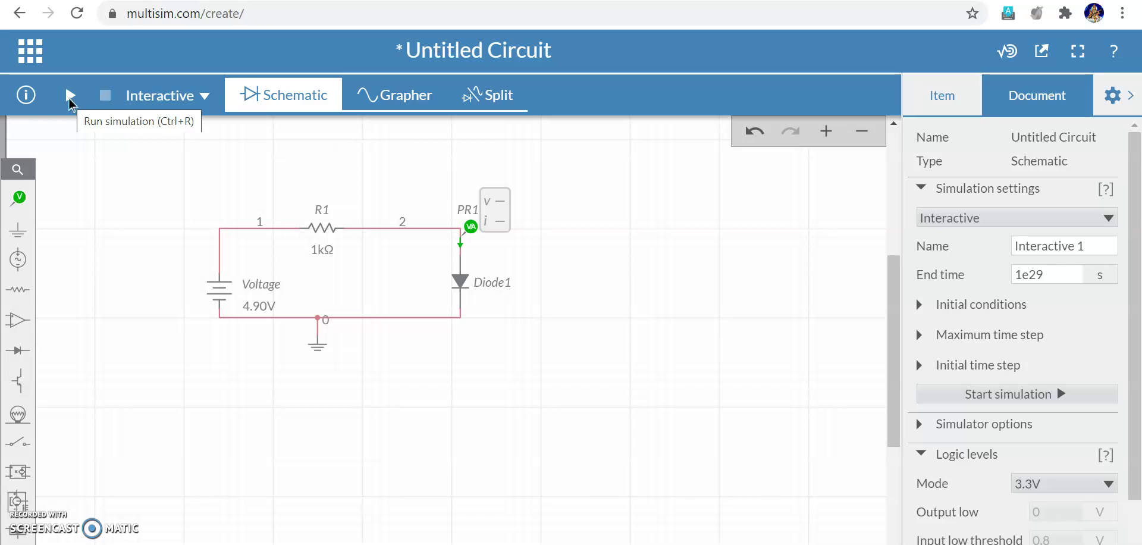
left_click(70, 102)
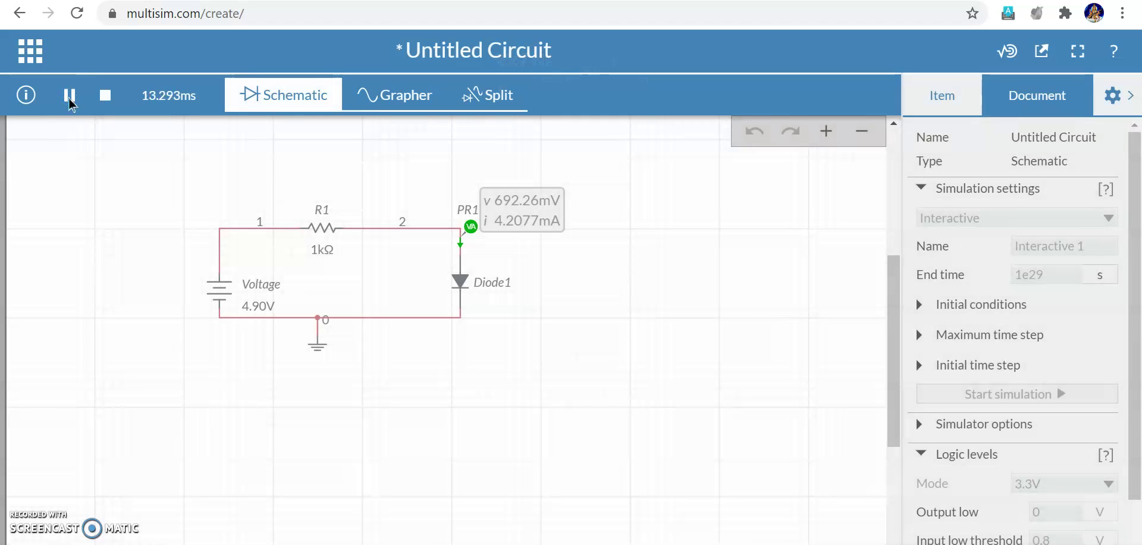
left_click(70, 100)
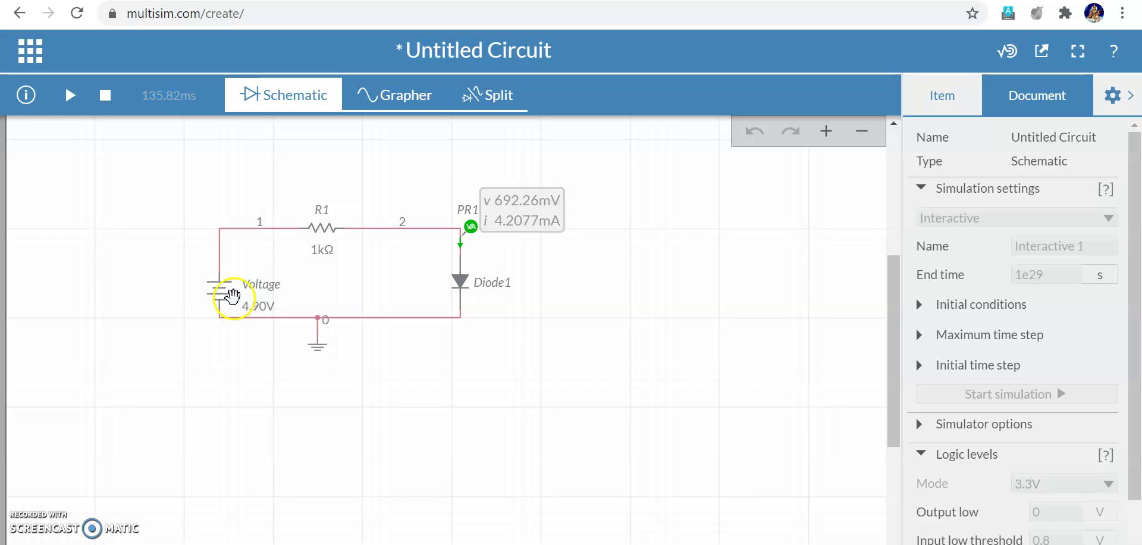
Raise the DC source's voltage to 5.60 V, resume the simulation with it and pause again
left_click(258, 308)
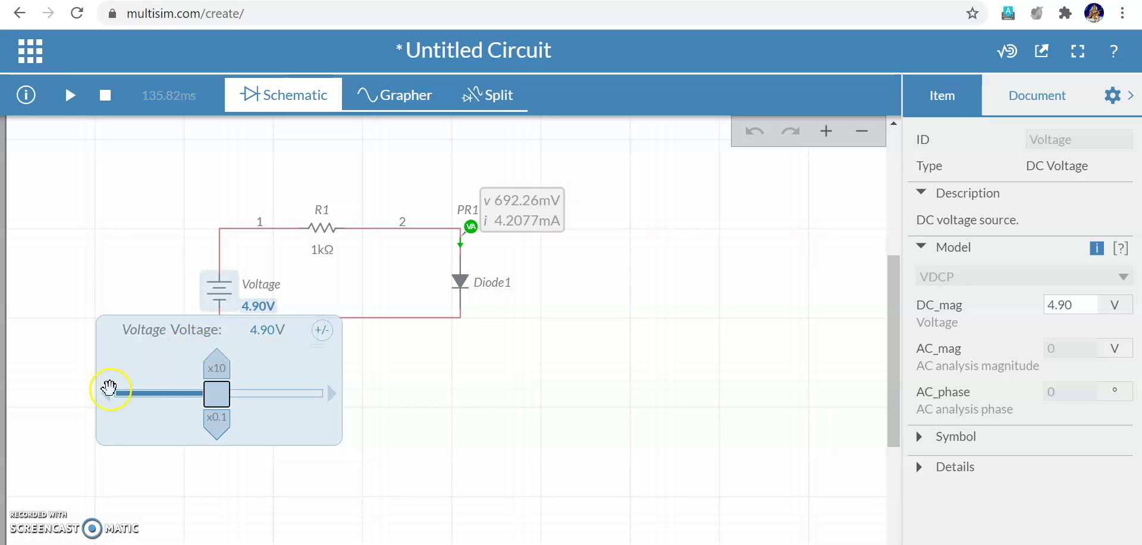
left_click(335, 393)
left_click(334, 393)
left_click(335, 393)
left_click(334, 393)
left_click(335, 393)
left_click(335, 393)
left_click(334, 393)
left_click(335, 393)
left_click(335, 393)
left_click(335, 393)
left_click(334, 393)
left_click(335, 392)
left_click(335, 393)
left_click(335, 393)
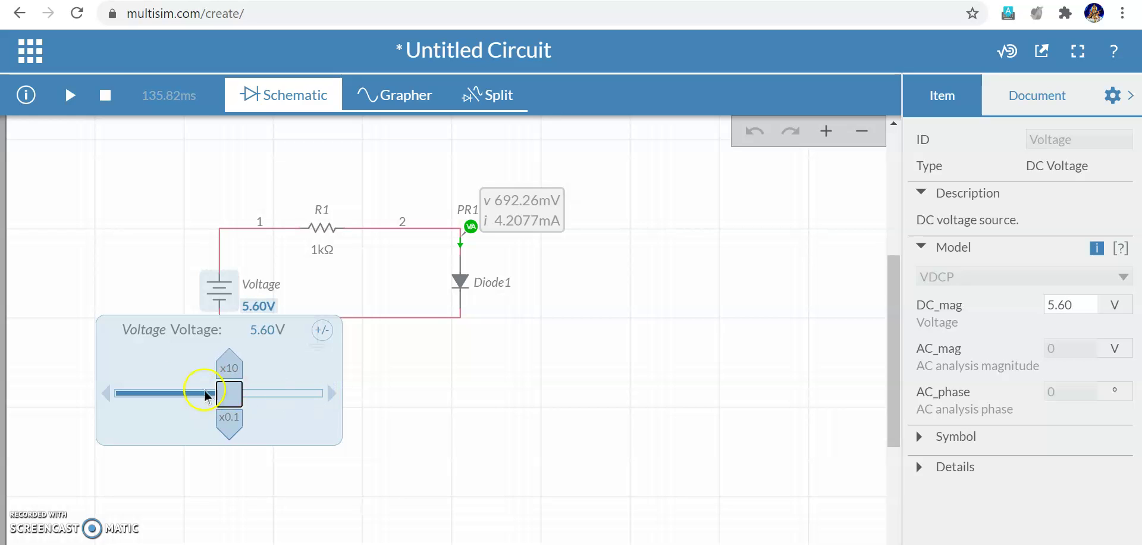
left_click(69, 95)
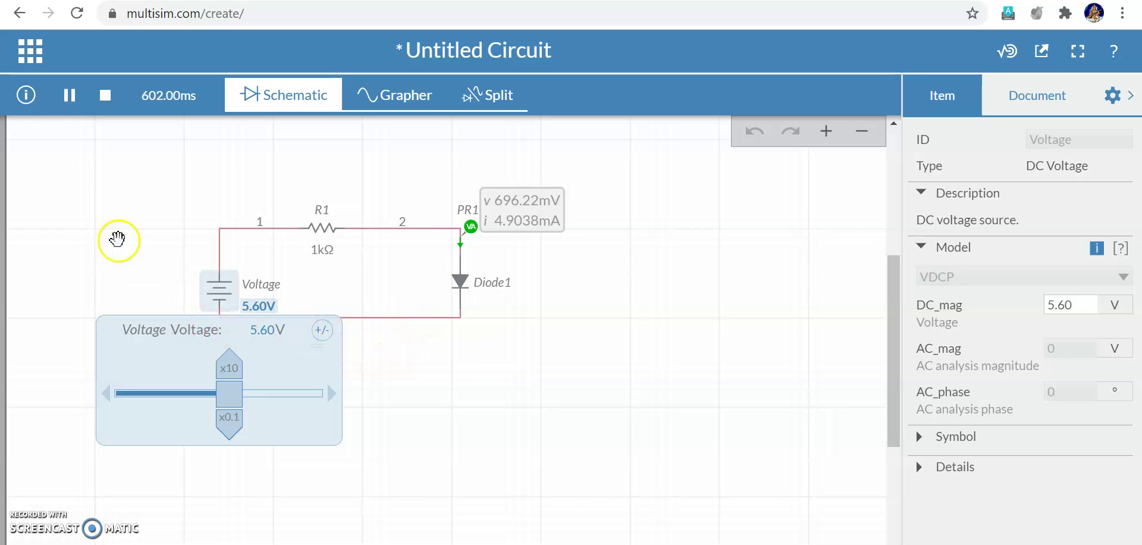
left_click(69, 95)
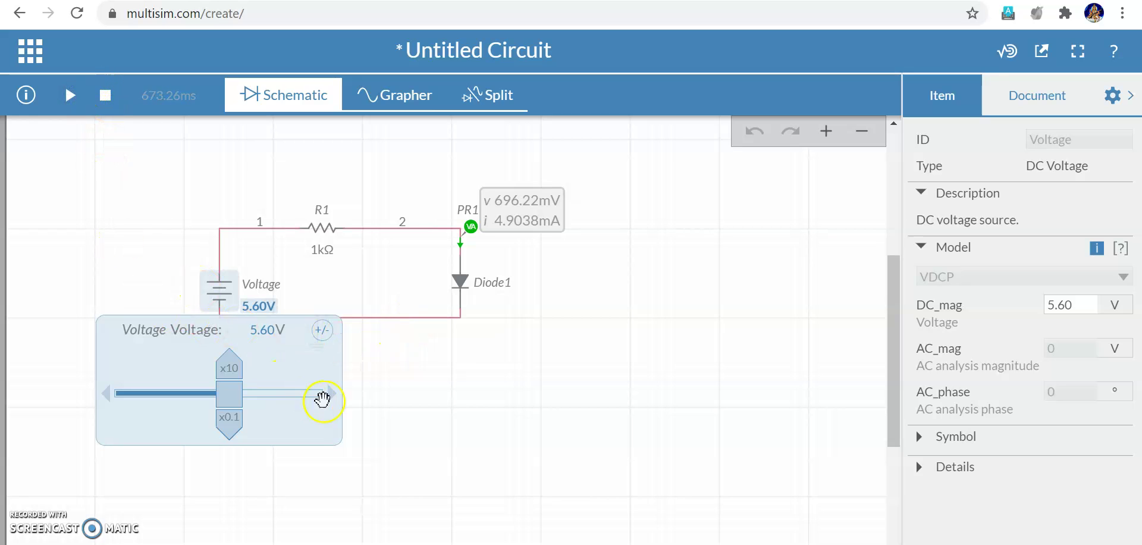
Raise the DC source's voltage to 6.70 V and restart the simulation from zero, pausing it once the probe updates
left_click(332, 393)
left_click(332, 393)
left_click(332, 393)
left_click(331, 394)
left_click(332, 393)
left_click(332, 393)
left_click(332, 393)
left_click(332, 393)
left_click(332, 393)
left_click(332, 393)
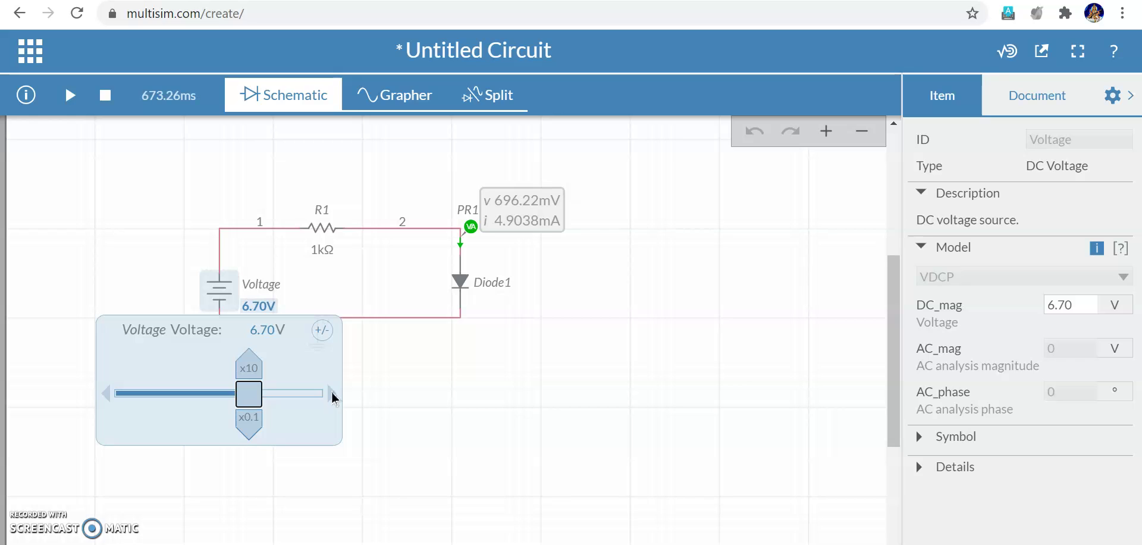
left_click(103, 97)
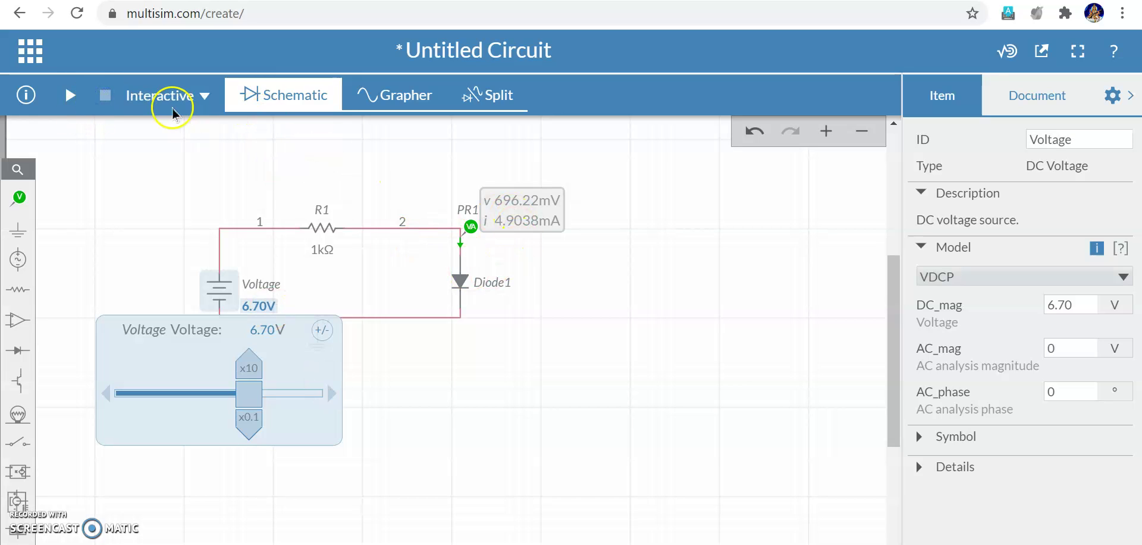
left_click(70, 97)
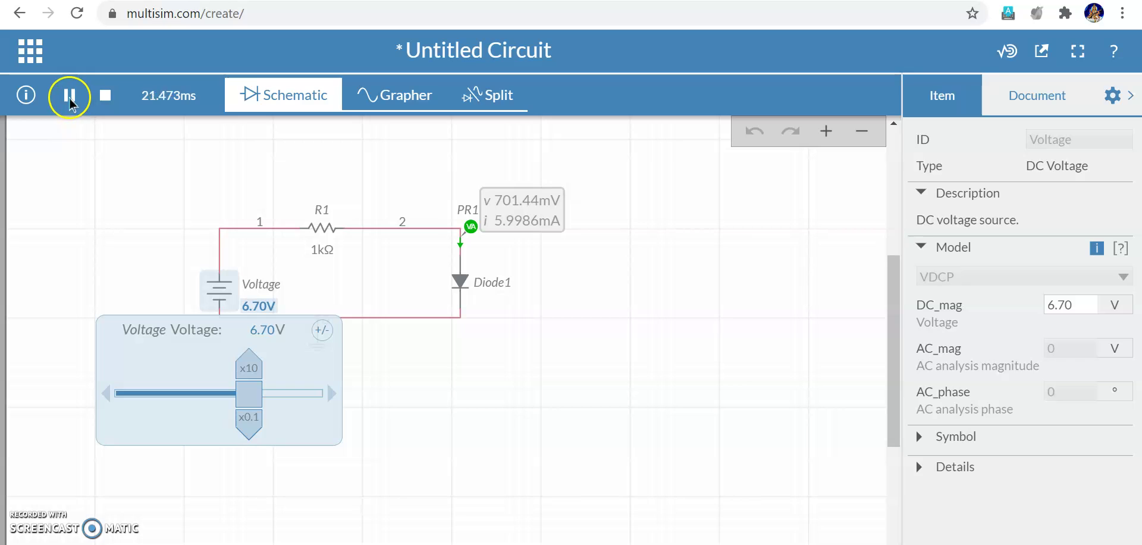
left_click(70, 96)
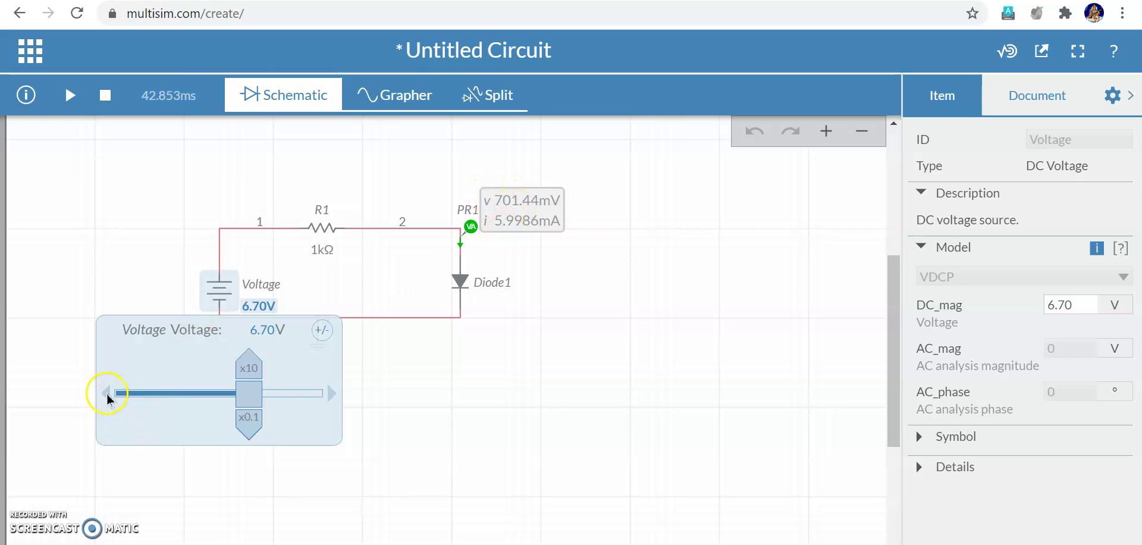
Lower the DC source's voltage to 300 mV and continue the simulation with it before pausing
left_click_drag(248, 391, 161, 393)
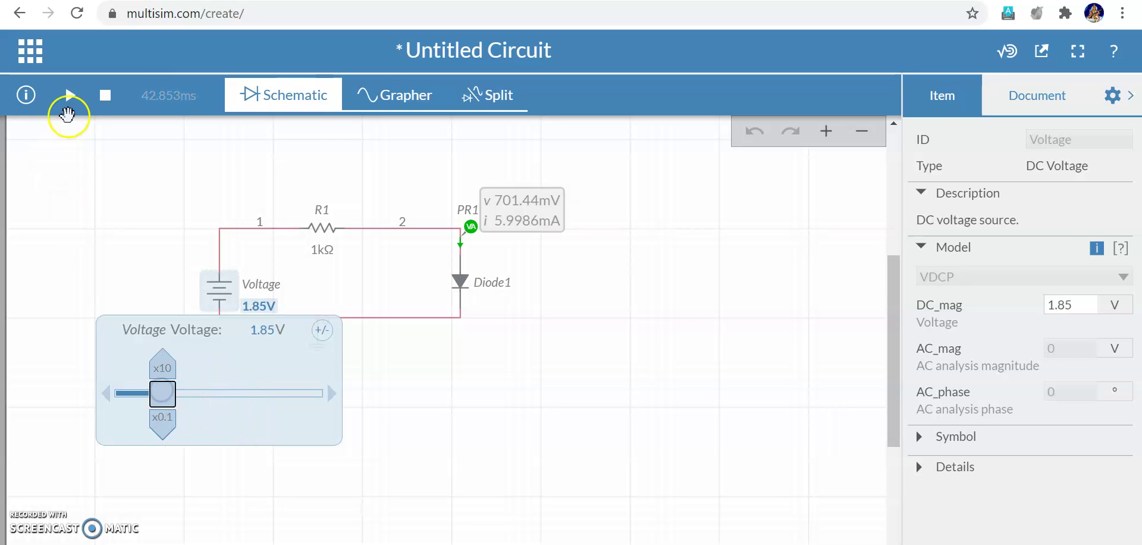
left_click_drag(157, 397, 134, 393)
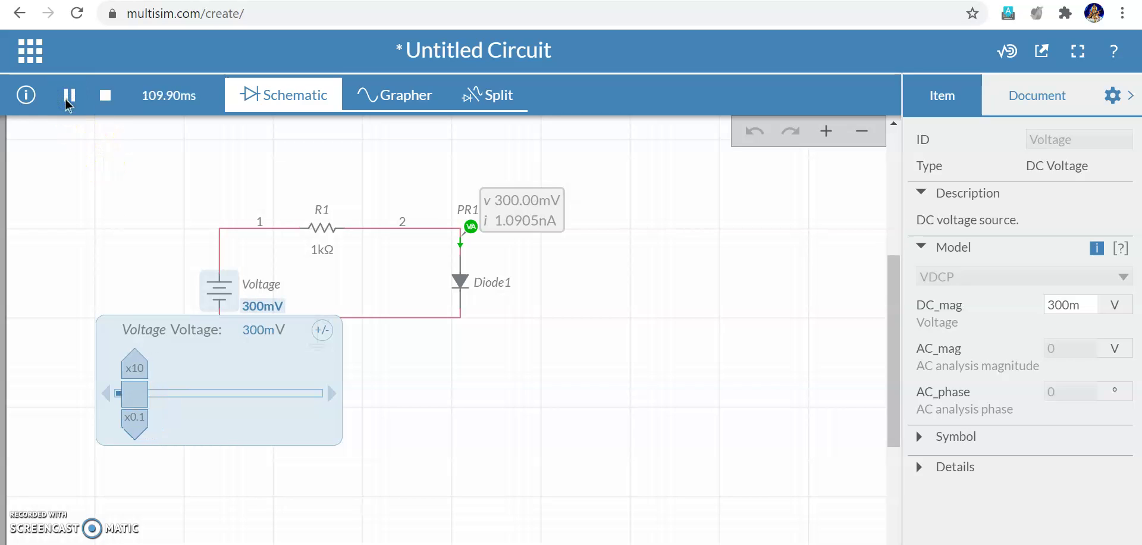
left_click(69, 97)
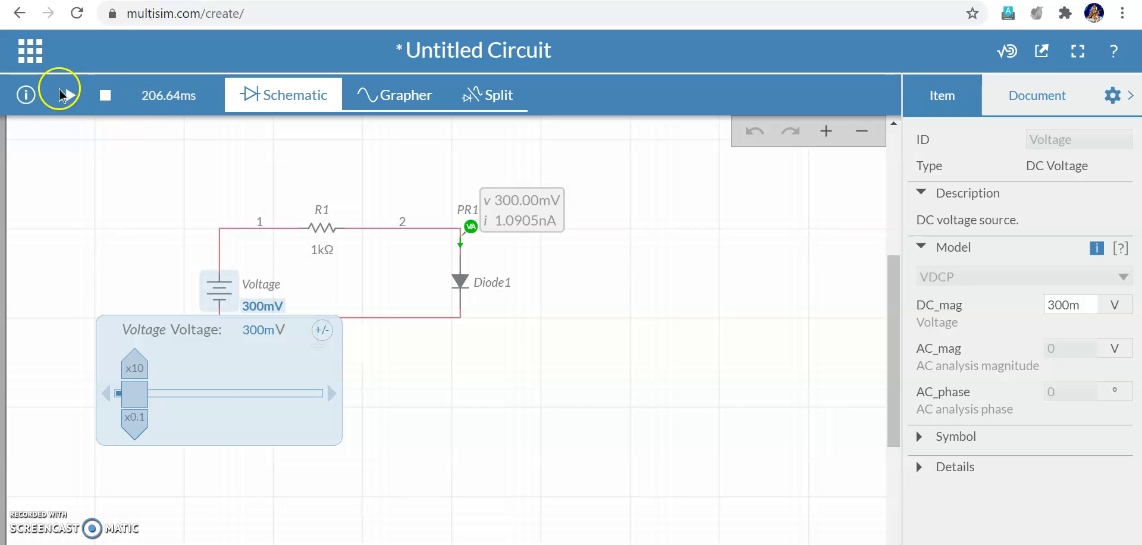
Stop the simulation and rotate the DC voltage source twice by 90° to reverse its polarity
left_click(217, 296)
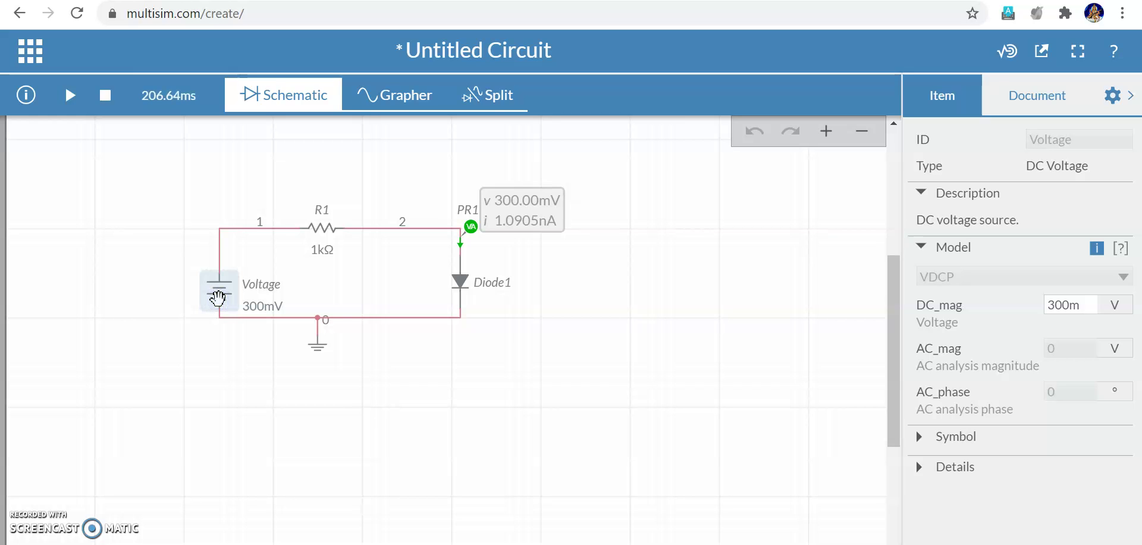
left_click(107, 98)
left_click(110, 105)
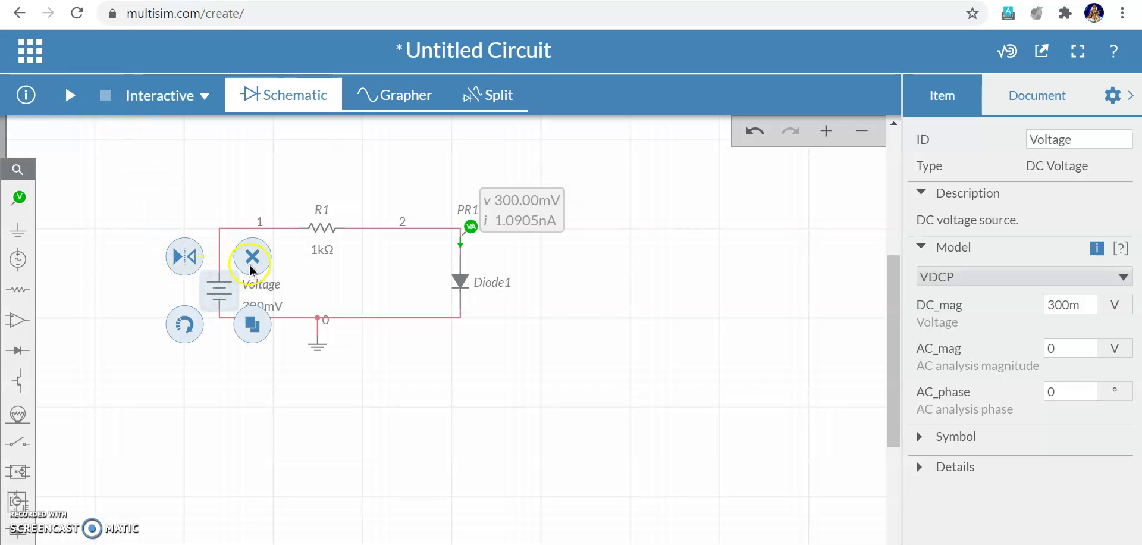
left_click(185, 325)
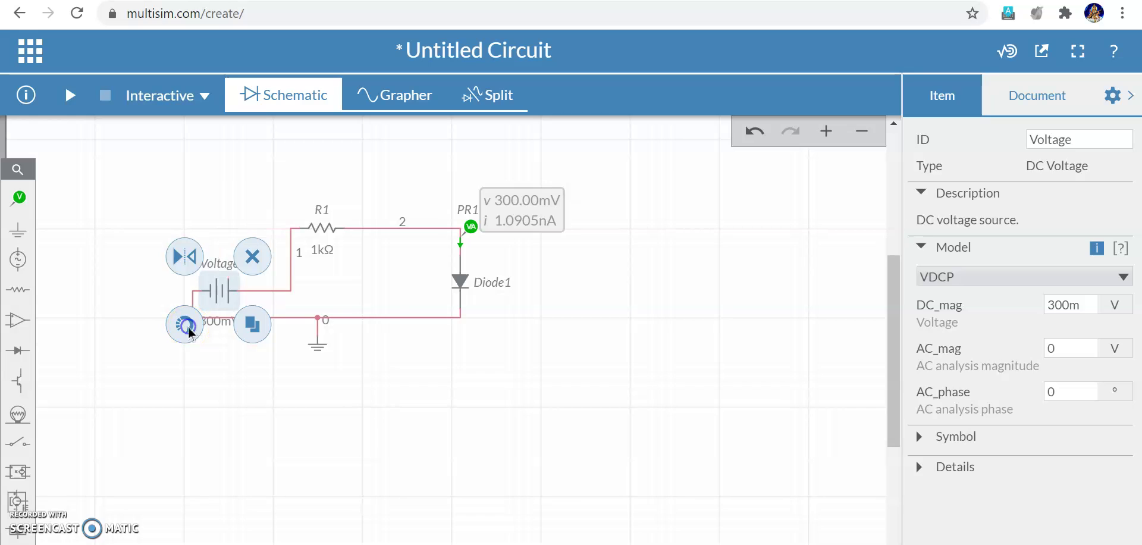
left_click(180, 325)
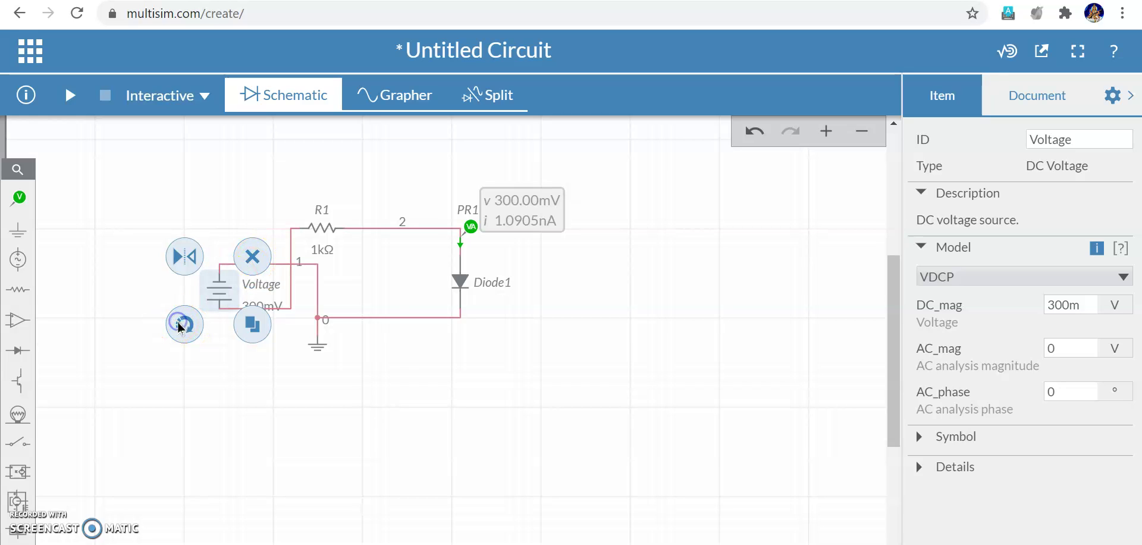
left_click(250, 382)
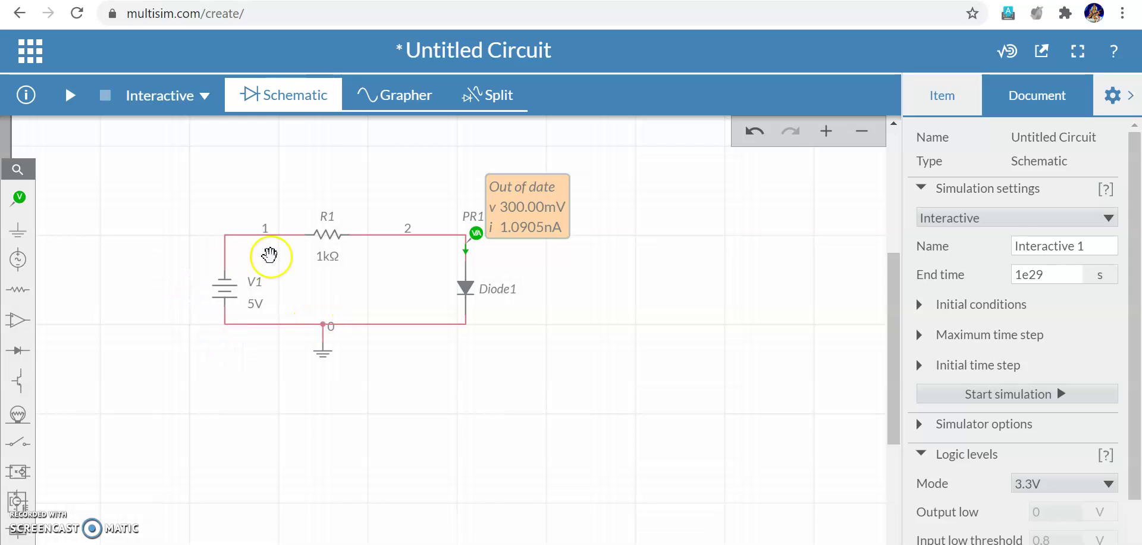
Simulate the circuit with the reversed 5 V source V1 and stop the run
left_click(69, 97)
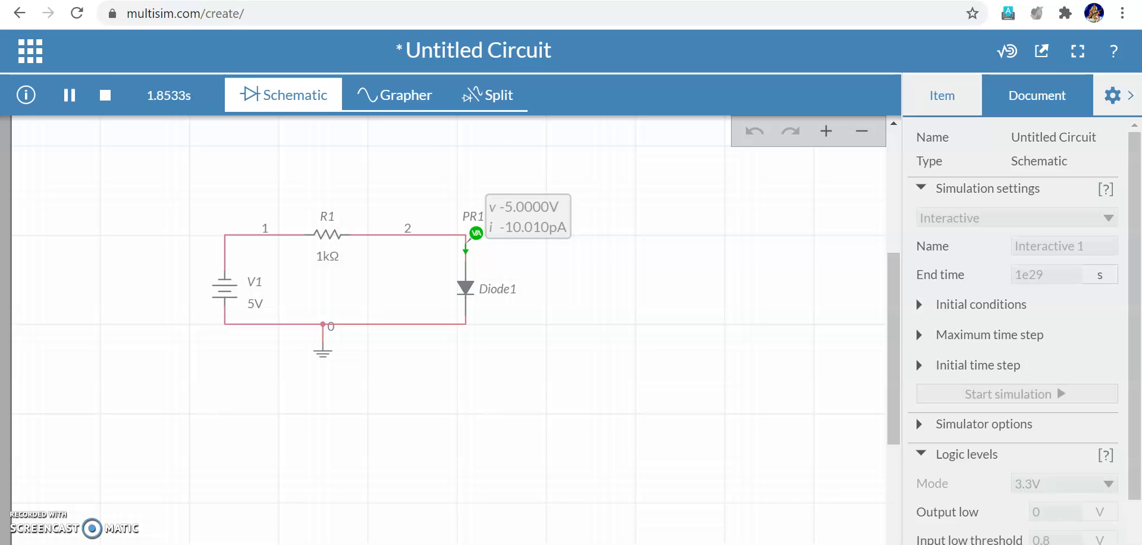
left_click(105, 95)
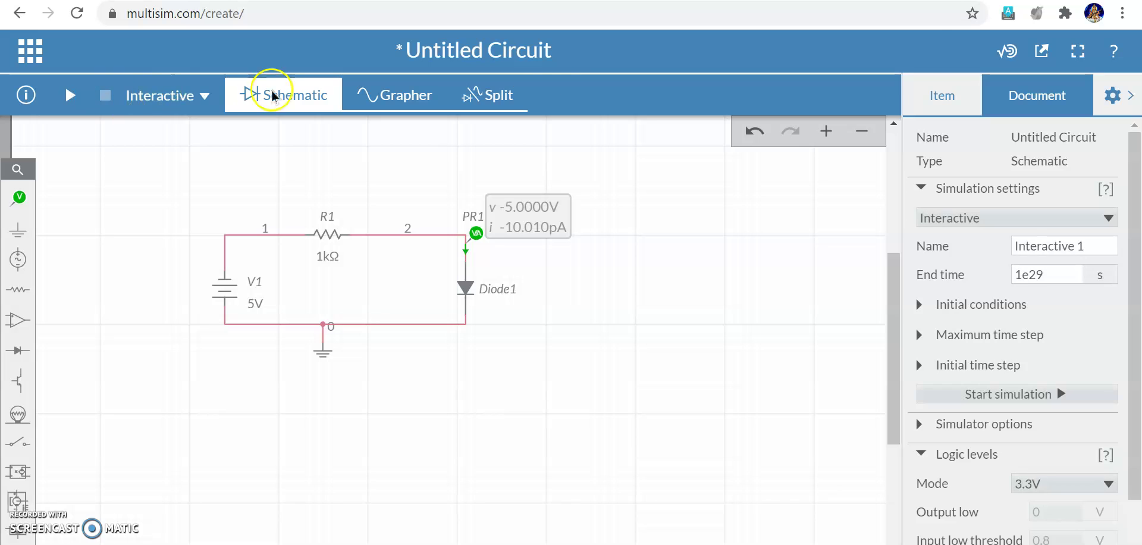
Export the schematic as the PNG image Untitled Circuit-schematic to the Desktop
left_click(1042, 52)
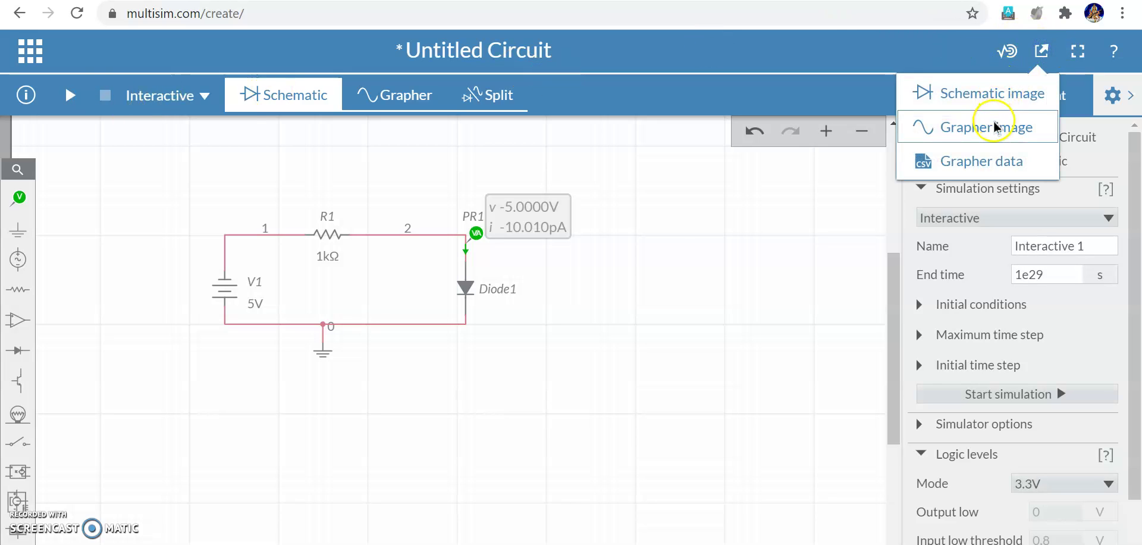
left_click(1004, 98)
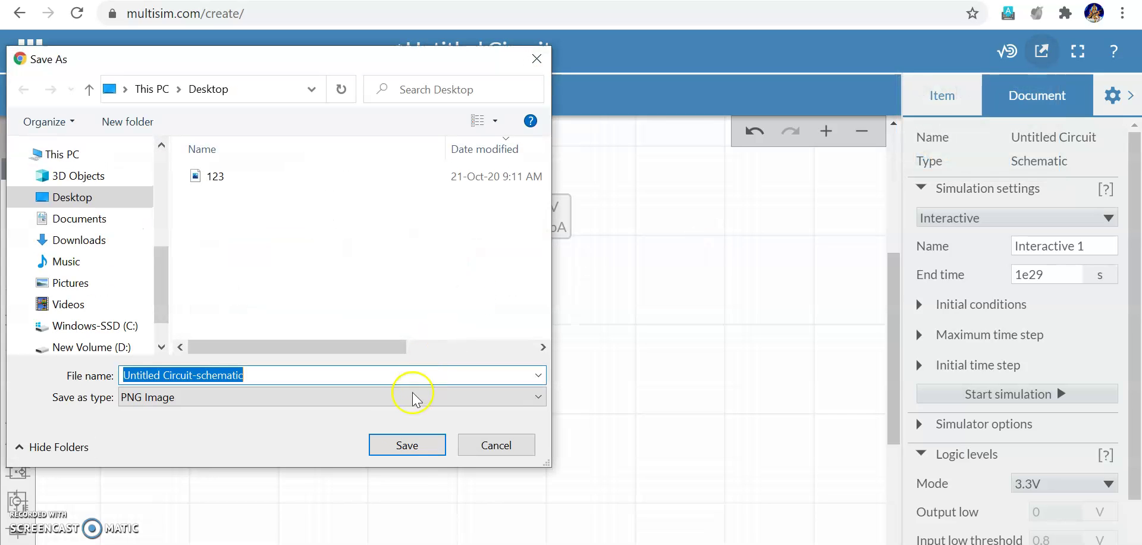
left_click(396, 446)
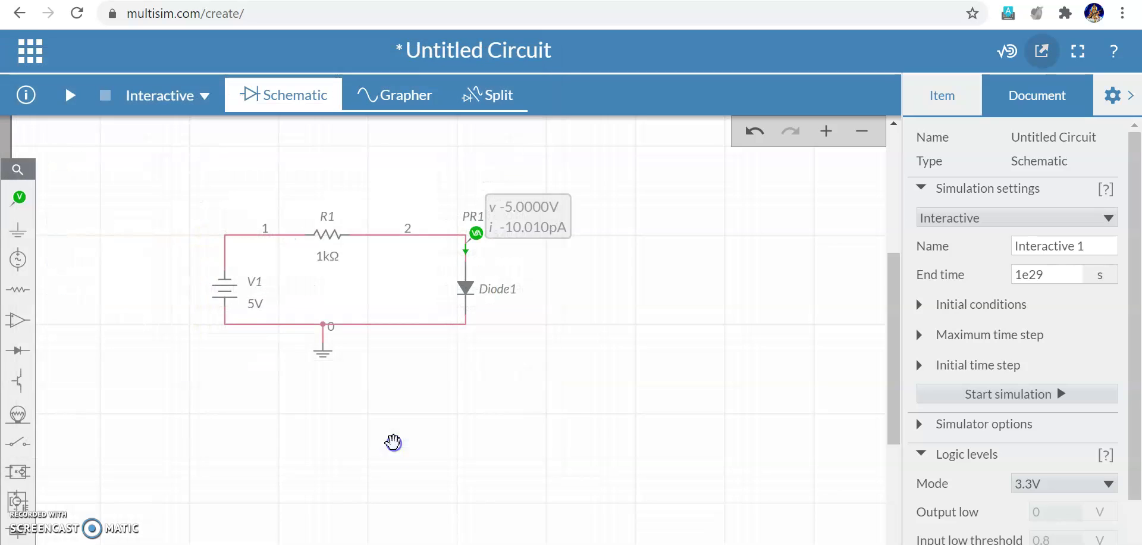